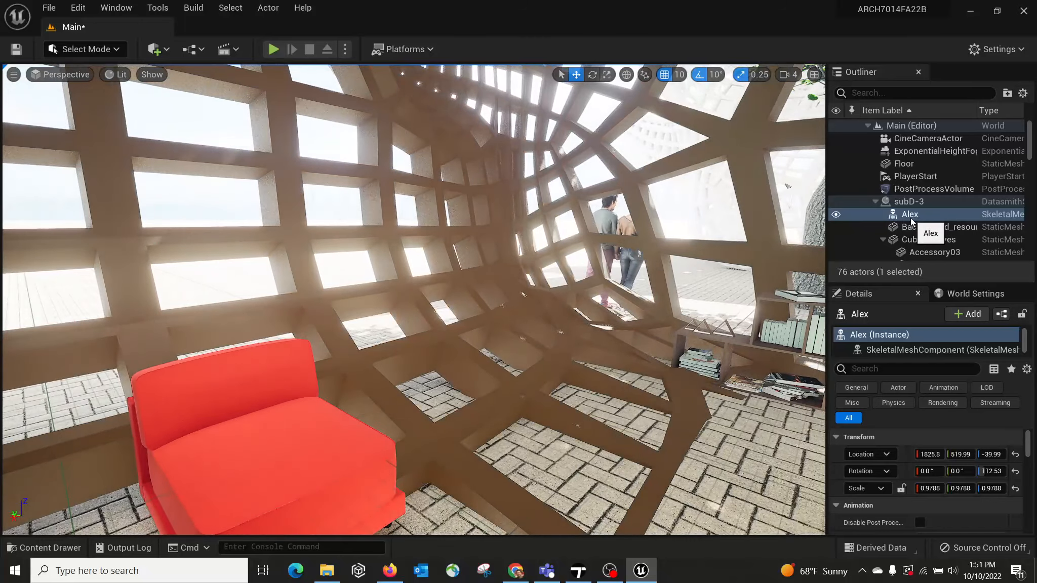
Step: Delete the skeletal mesh character standing near the red chair from the subD-3 scene, accepting that its references break
double_click(910, 214)
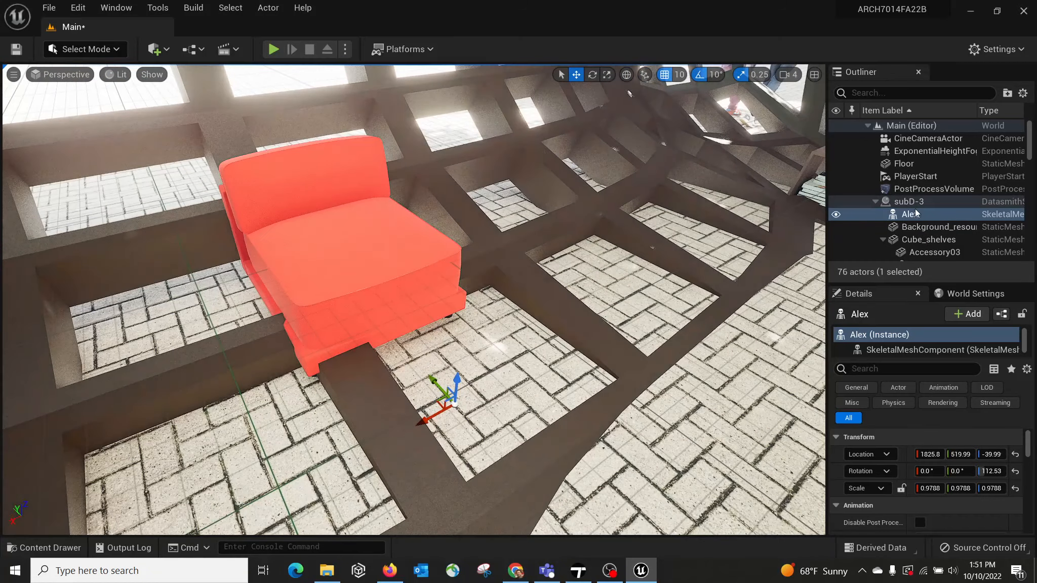
right_click(925, 216)
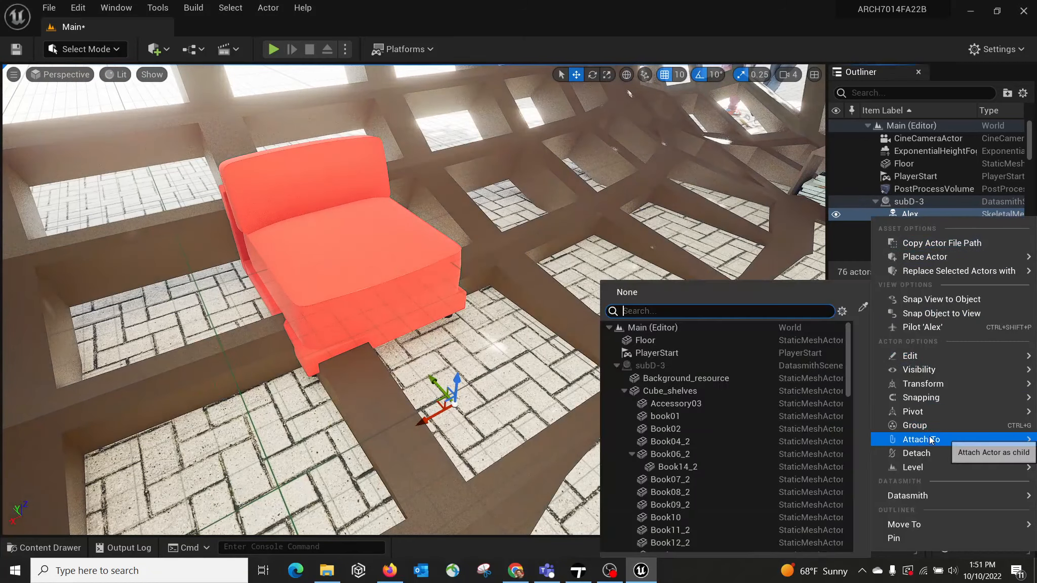
mouse_move(951, 358)
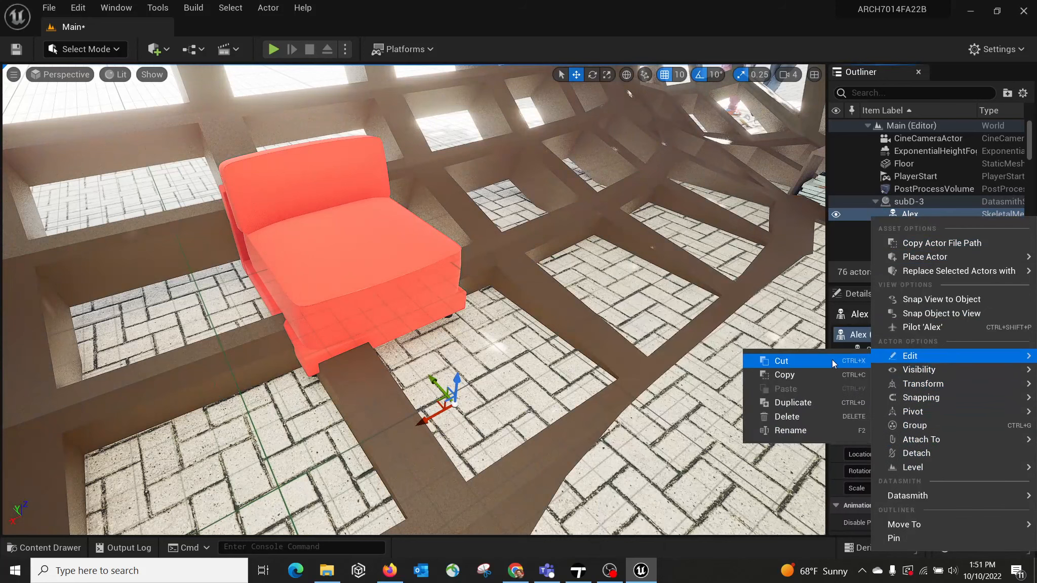
left_click(783, 420)
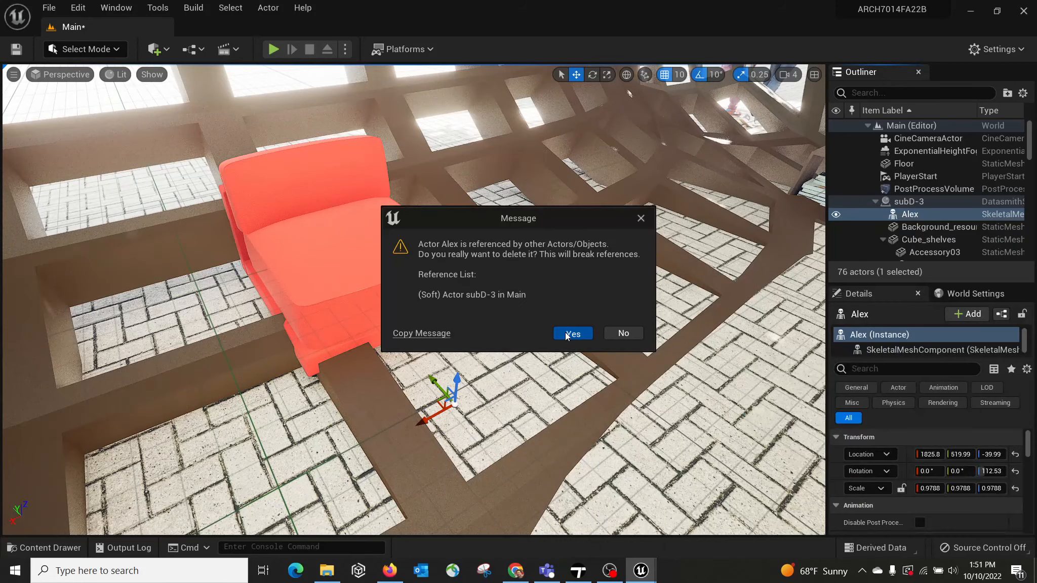
left_click(567, 336)
right_click_drag(611, 284, 587, 243)
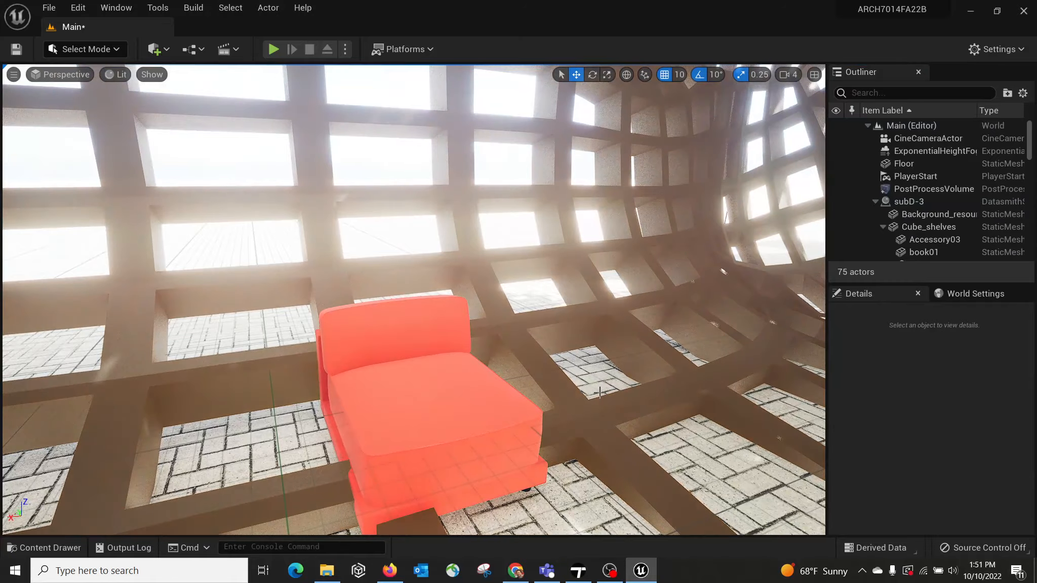
Step: Switch to Twinmotion and examine the pavilion interior around the standing man and the red chair in the original scene
left_click(578, 571)
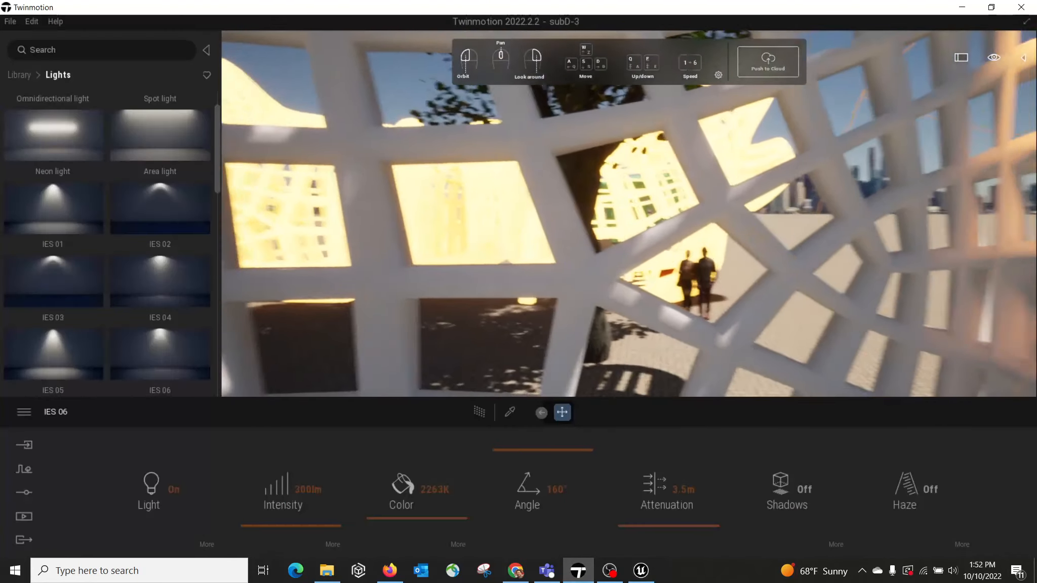
key("w")
right_click_drag(584, 238, 701, 233)
key("s")
key("w")
key("s")
key("w")
key("w")
key("s")
key("a")
right_click_drag(591, 224, 620, 175)
key("a")
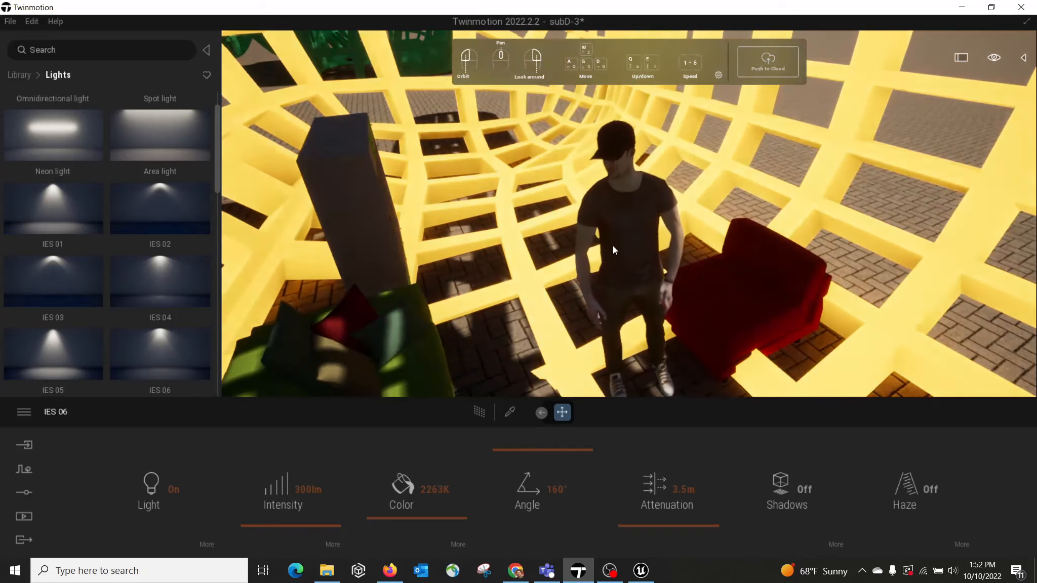
Step: Switch back to Unreal Editor and inspect the IES_06 and IES_02 spotlights inside the white lattice structure
key("alt+Tab")
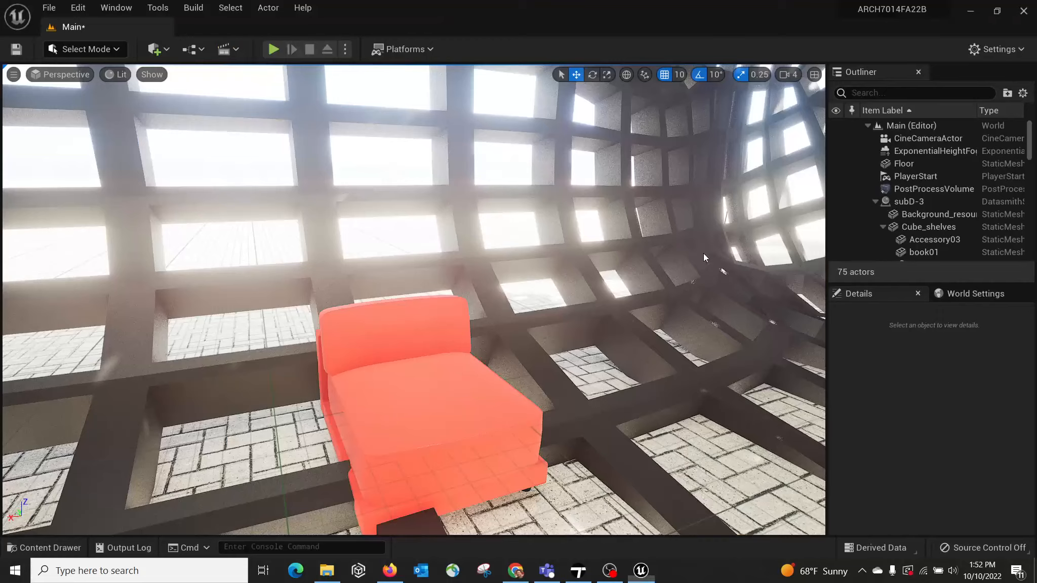
right_click_drag(643, 250, 446, 225)
right_click_drag(646, 275, 759, 259)
key("w")
right_click_drag(763, 295, 466, 321)
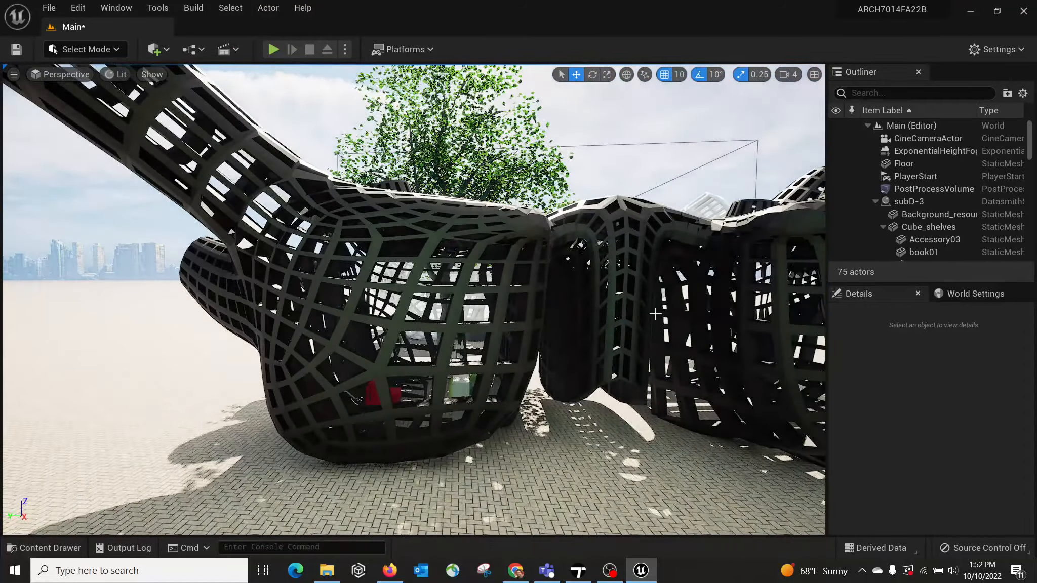
right_click_drag(656, 314, 628, 347)
key("s")
key("w")
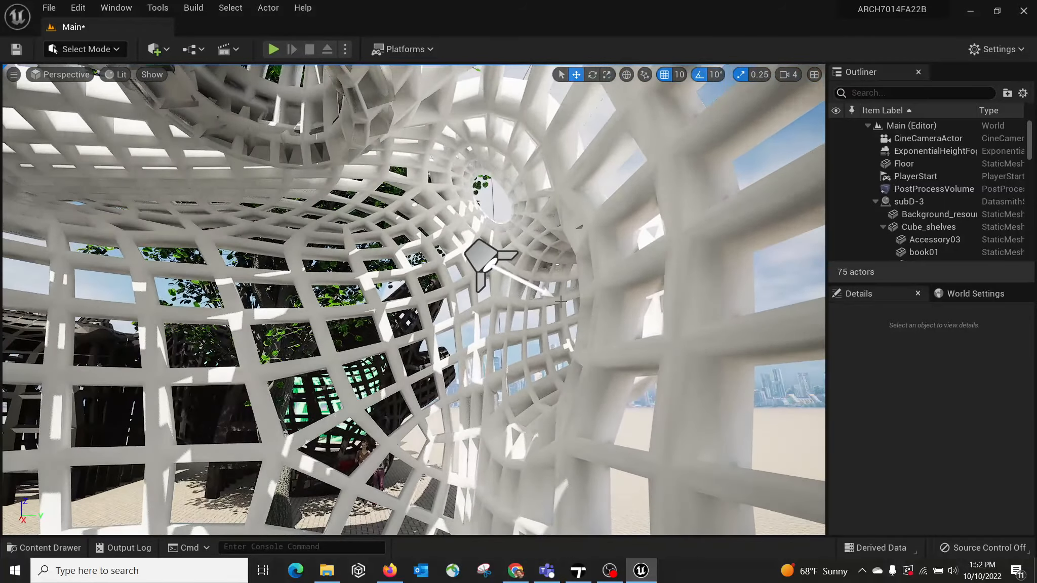
left_click(481, 263)
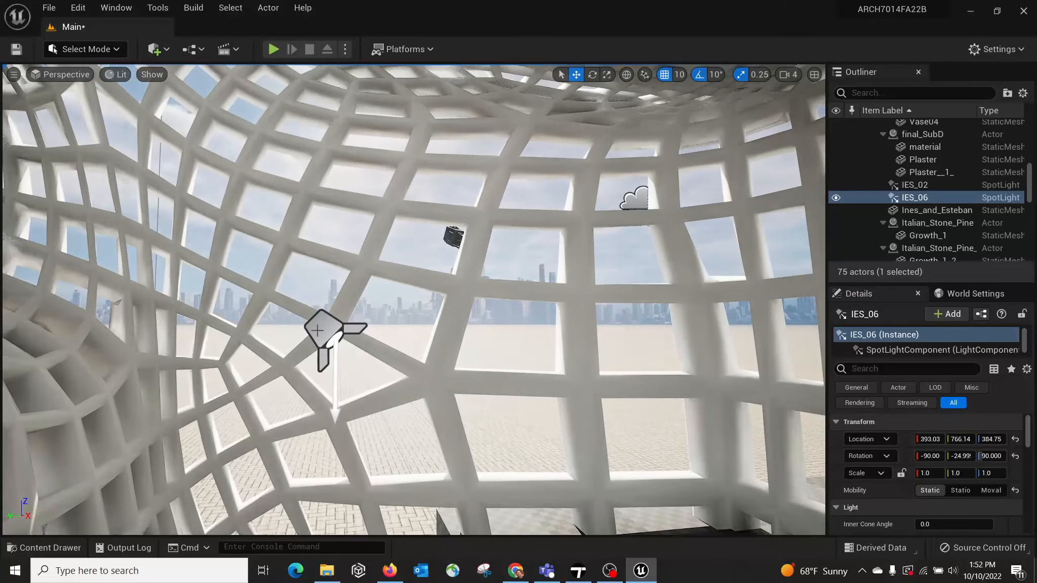
left_click(318, 330)
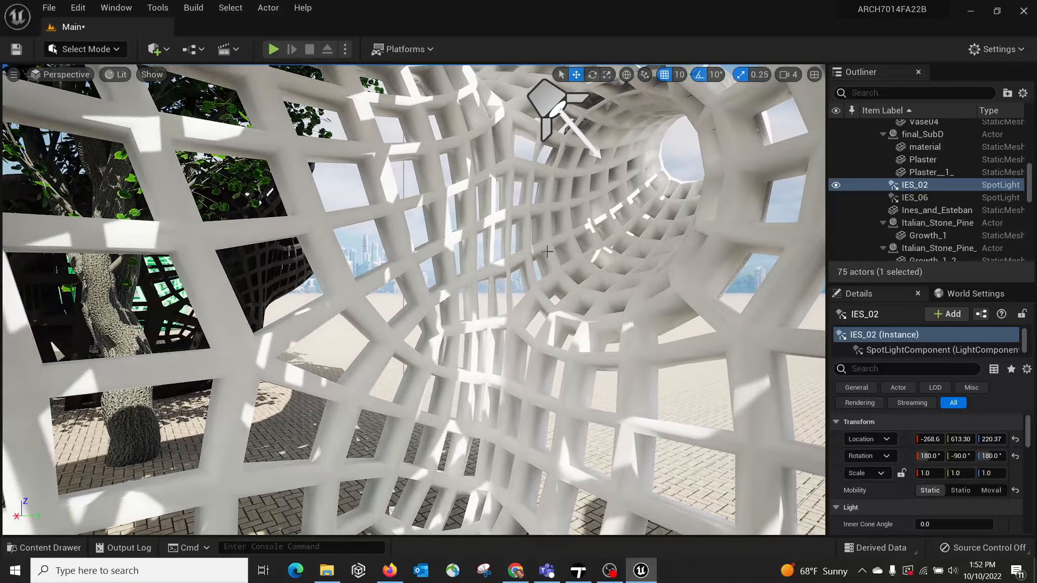
Step: Select the Plaster mesh of final_SubD inside the pavilion, locate its asset in the project content, and save everything
right_click_drag(566, 271, 498, 262)
key("w")
key("a")
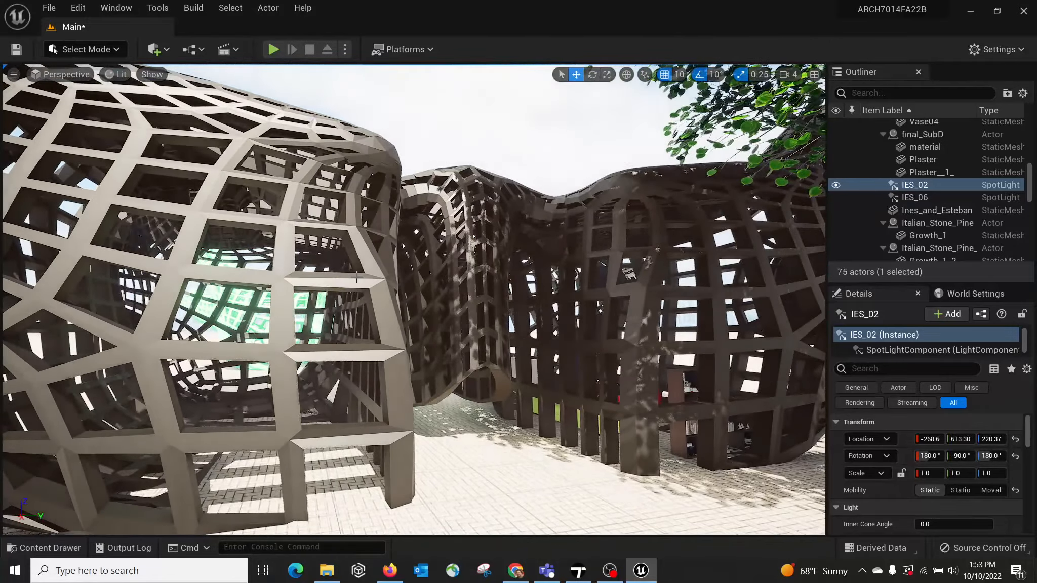
key("s")
right_click_drag(357, 278, 304, 241)
key("w")
key("w")
left_click(482, 197)
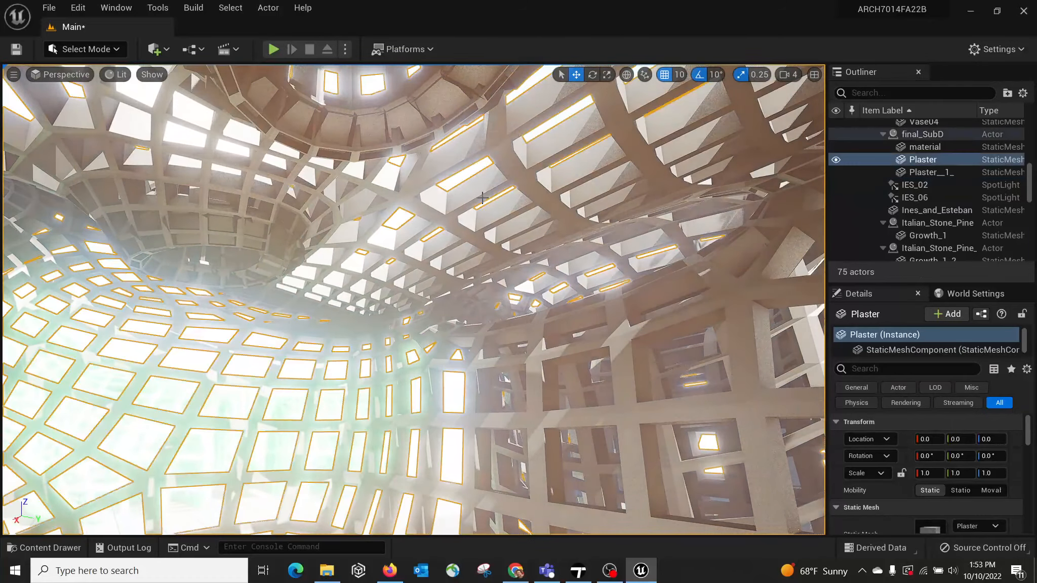
right_click(524, 173)
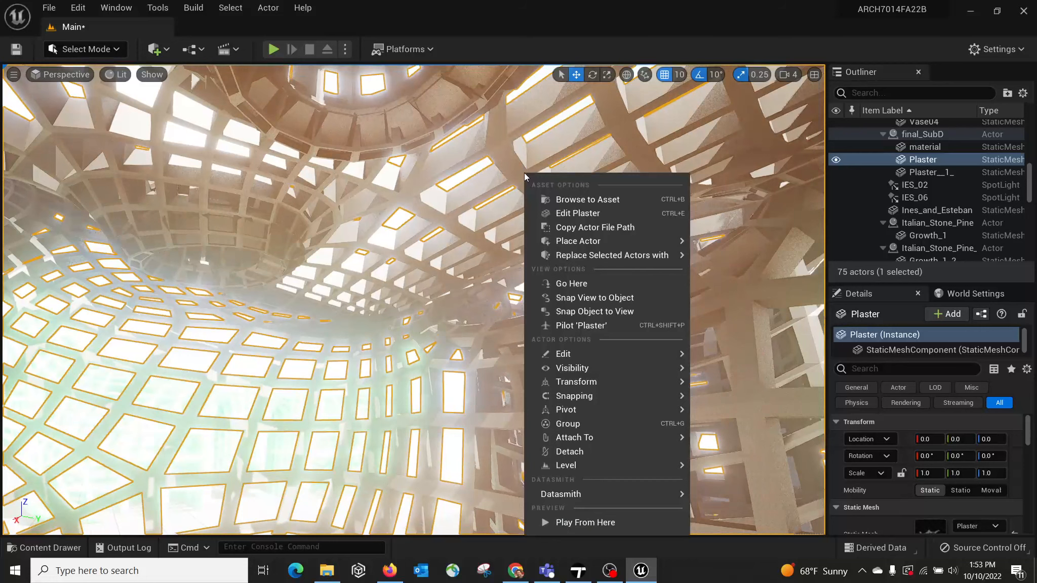
left_click(595, 201)
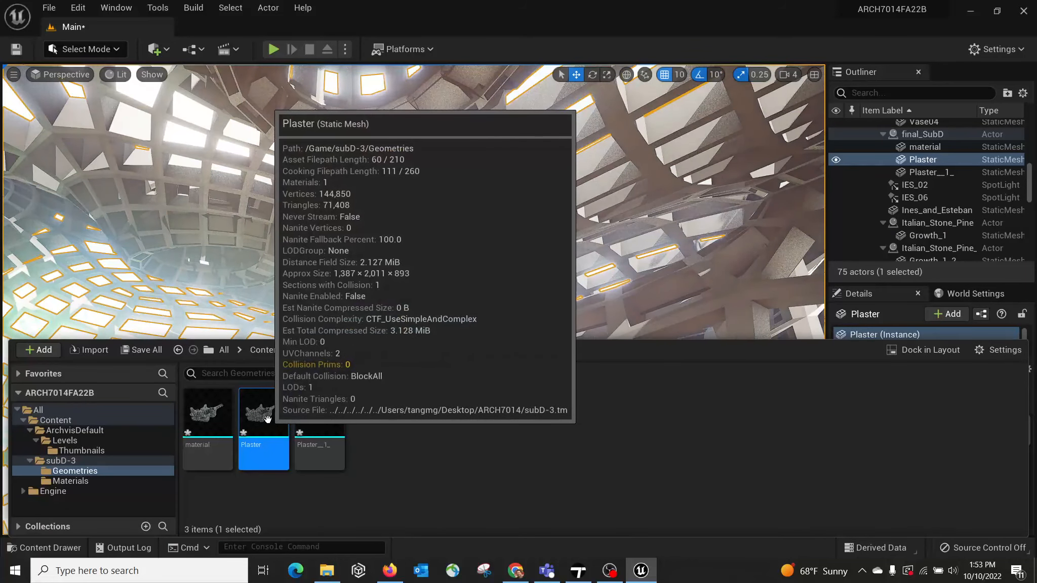
left_click(156, 351)
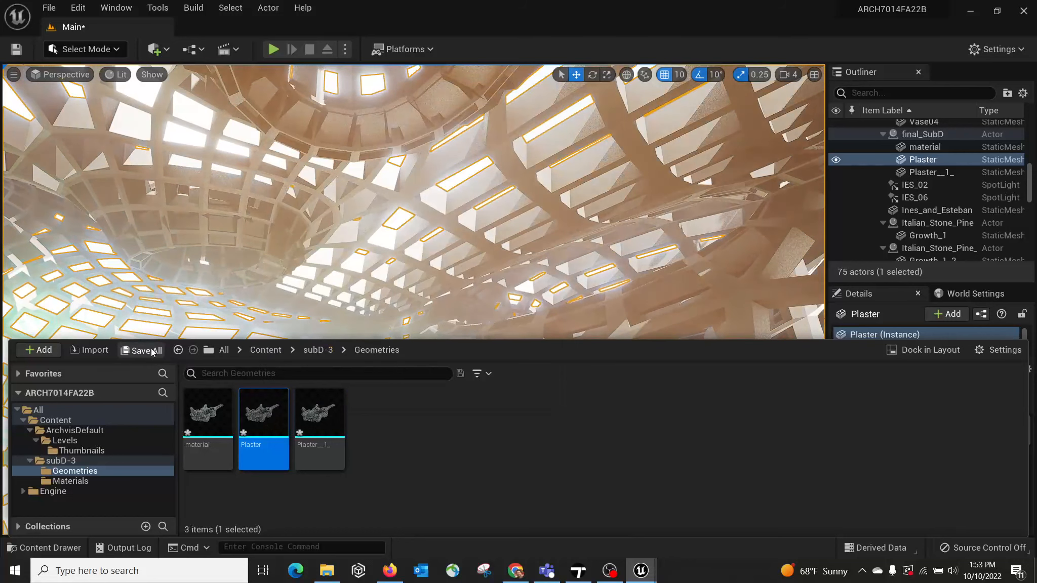
left_click(613, 428)
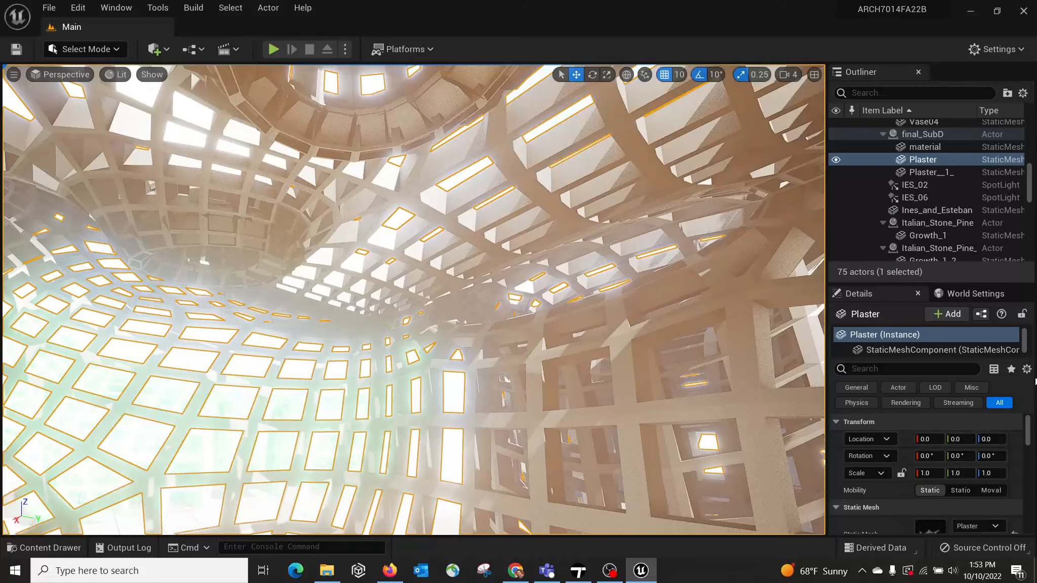
Step: Open the Plaster mesh's Neon_Smooth_Blink material, set its LuminanceAmount to 10000, and return to the Main level
left_click_drag(1029, 424, 1029, 435)
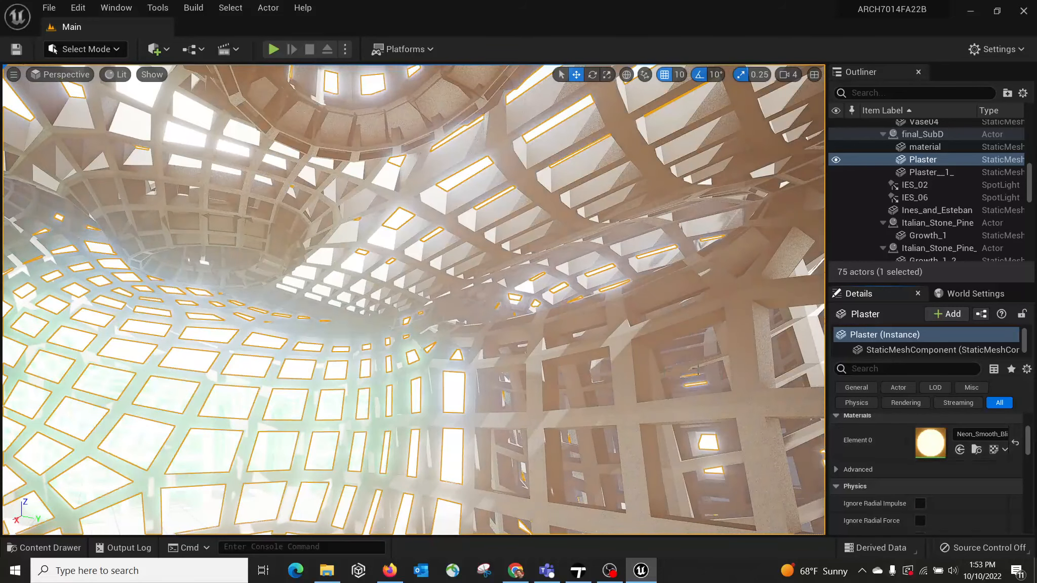
double_click(931, 438)
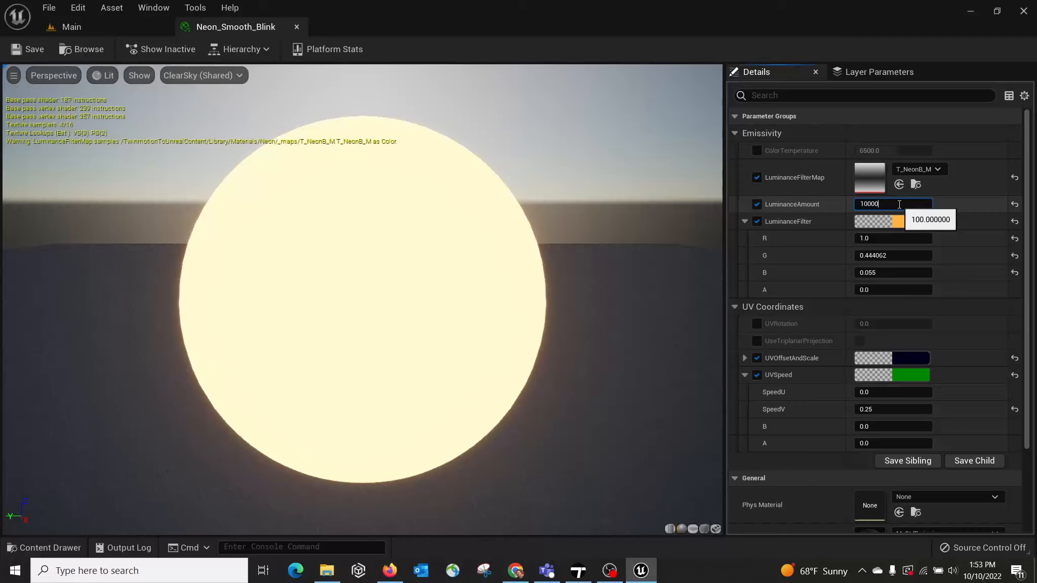
key("Return")
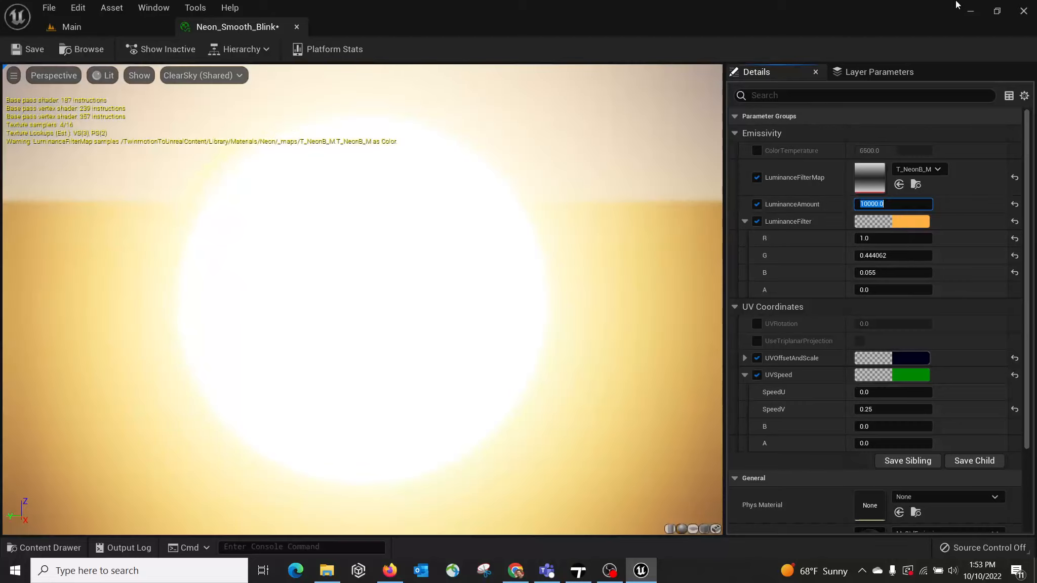
left_click(333, 318)
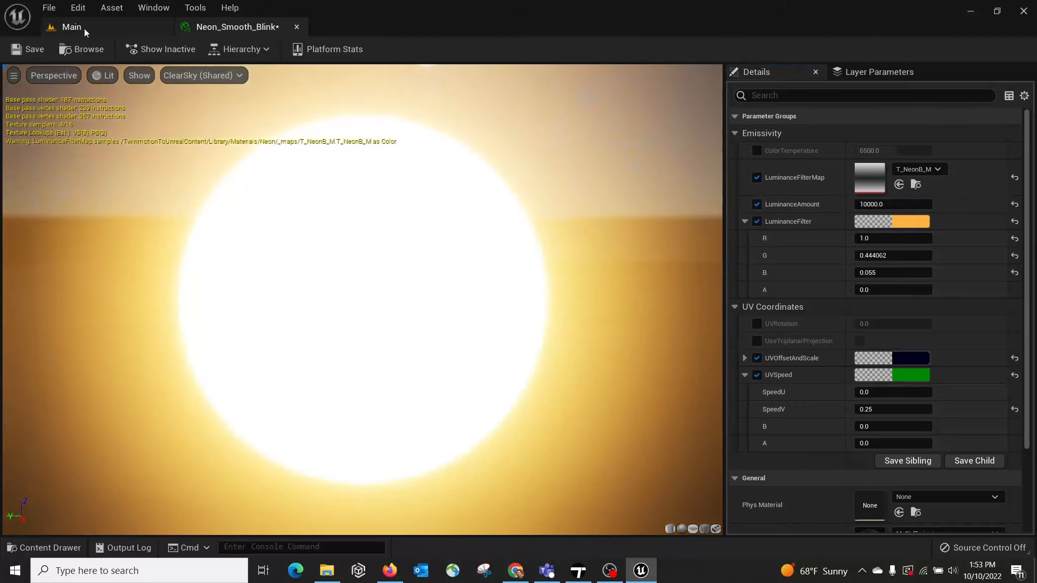
left_click(85, 29)
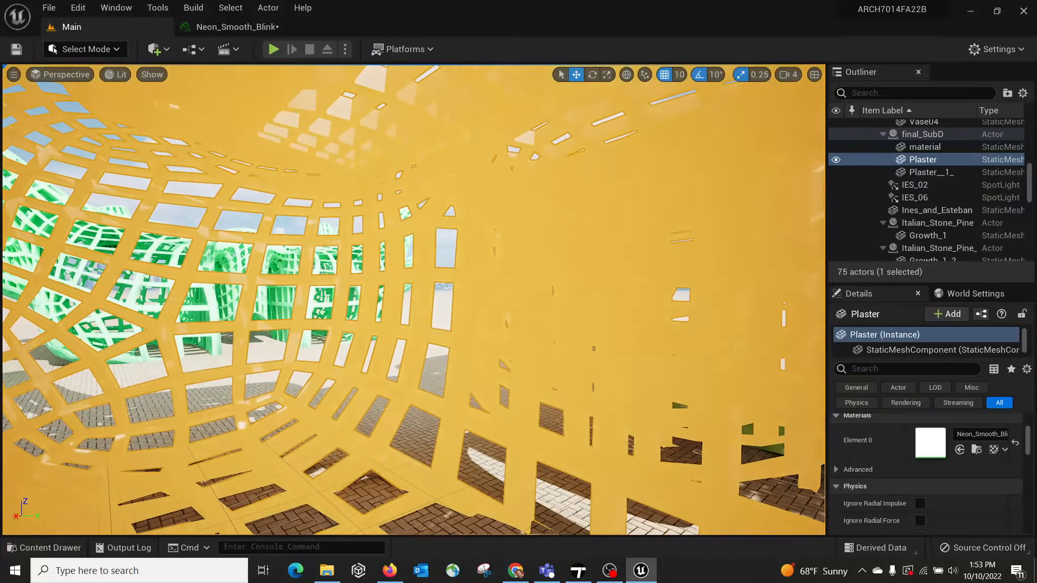
Step: Set the intensity of the IES_06 spotlight inside the white lattice structure to 30000 lm
key("f")
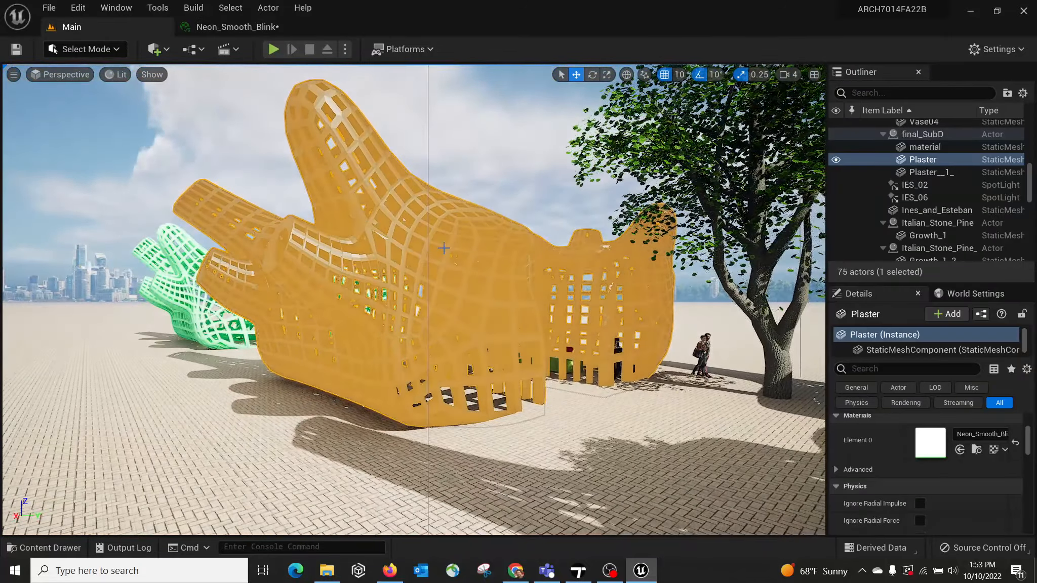
right_click_drag(443, 248, 494, 192)
key("w")
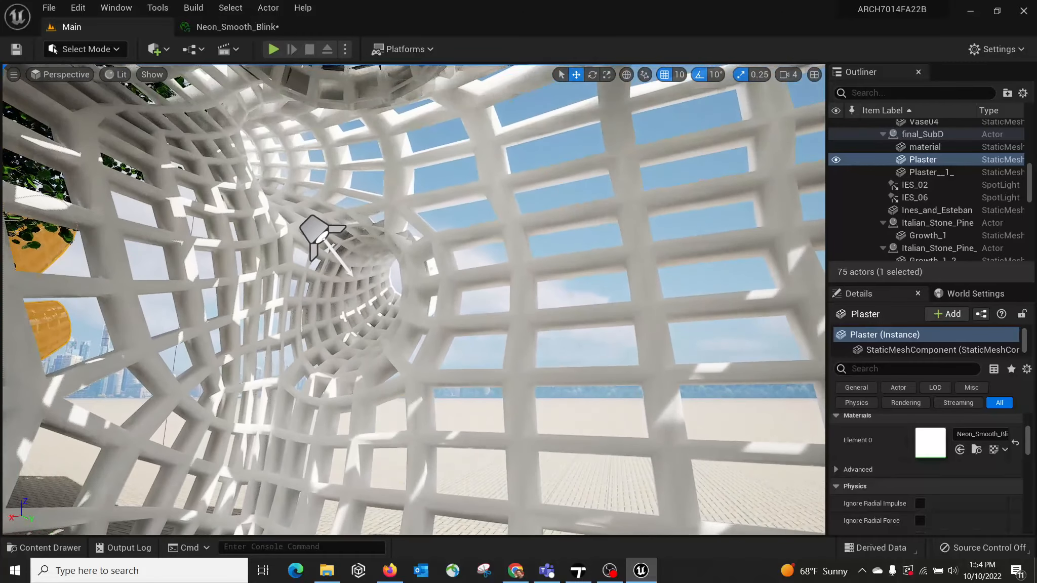
left_click(309, 229)
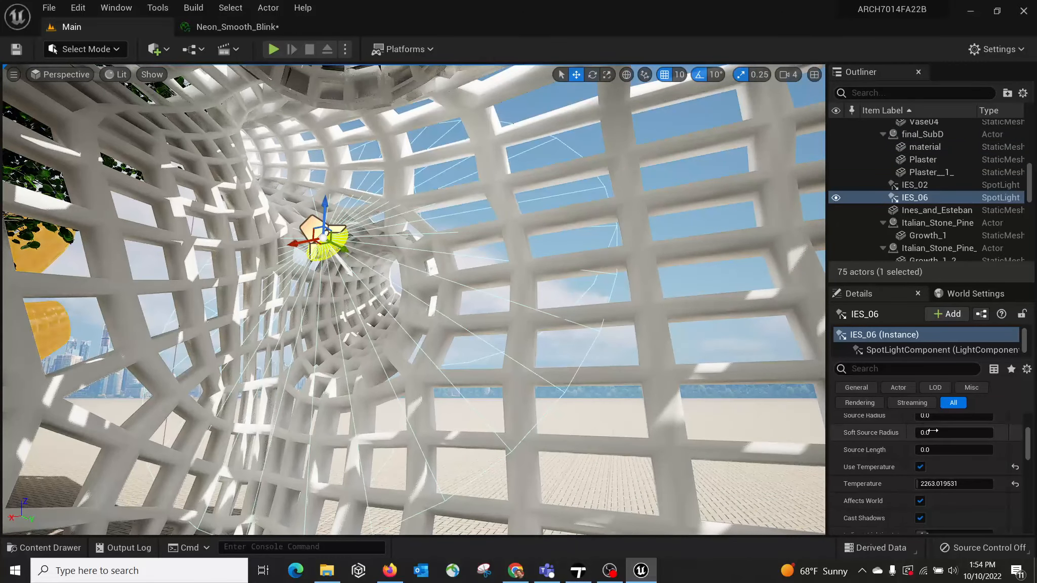
left_click_drag(1031, 447, 1031, 432)
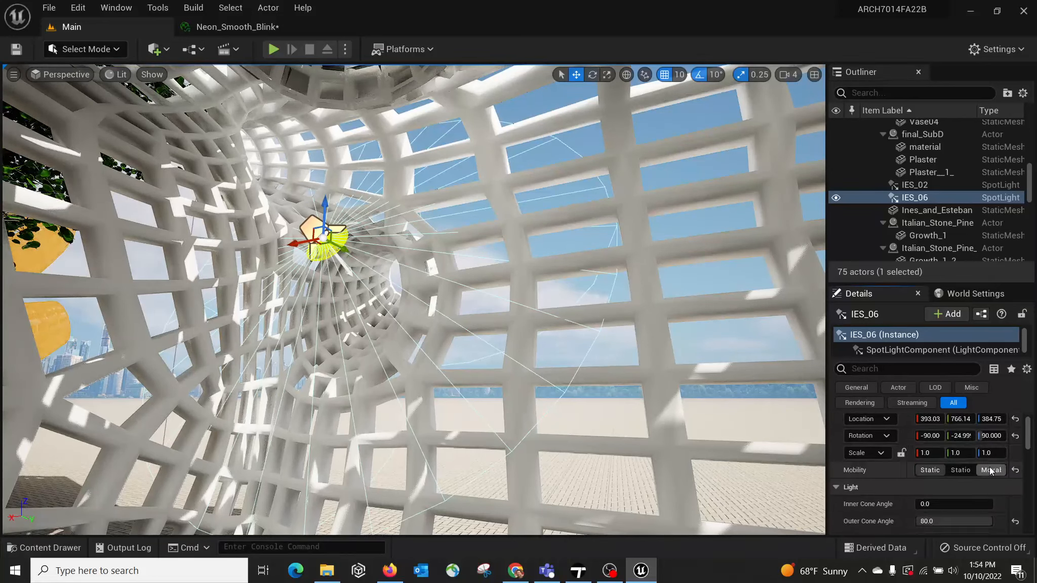
scroll(961, 485, "down", 2)
scroll(961, 485, "down", 1)
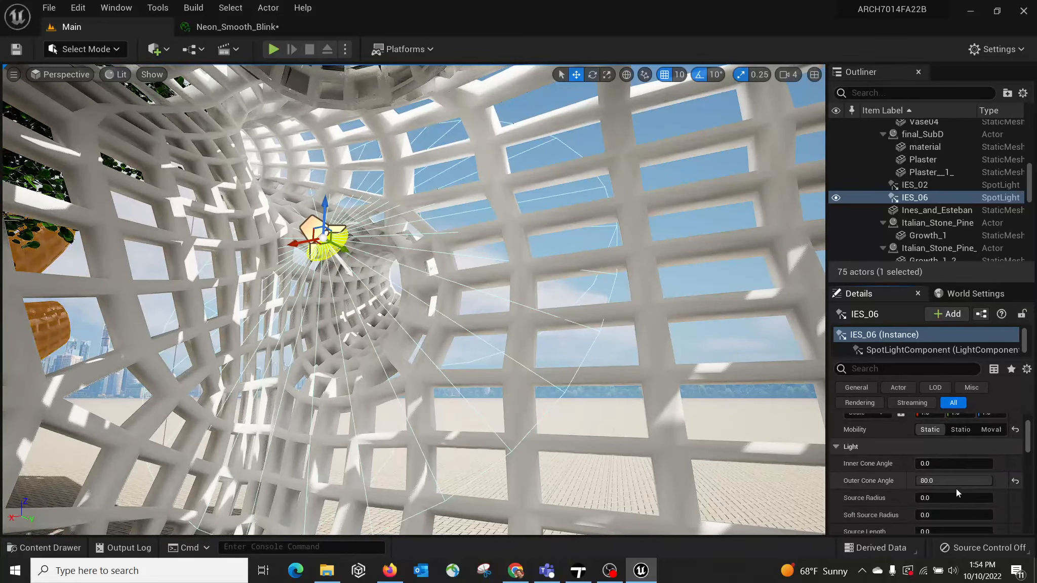
scroll(957, 502, "down", 1)
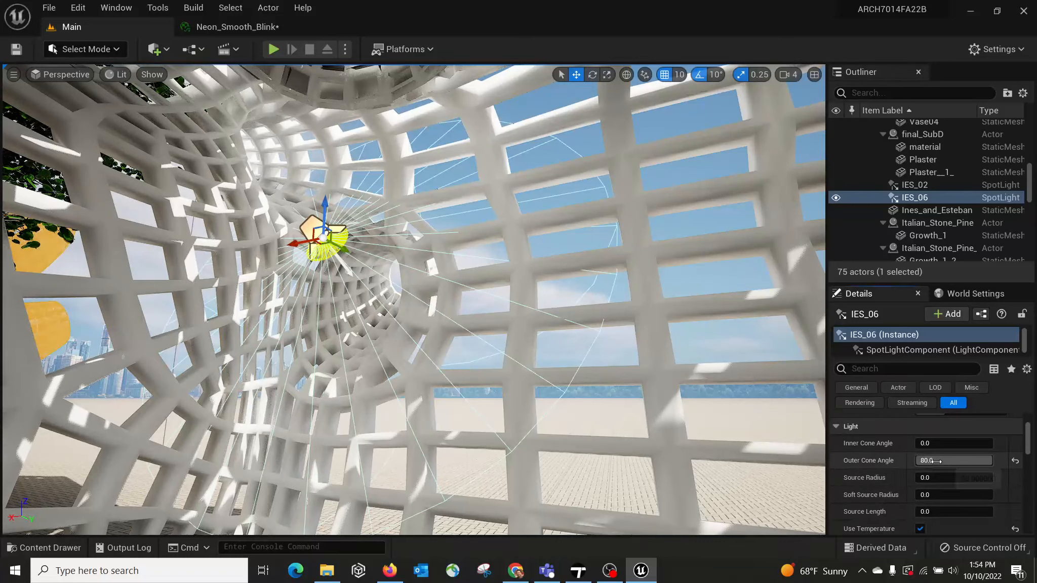
scroll(956, 474, "down", 1)
scroll(954, 470, "down", 1)
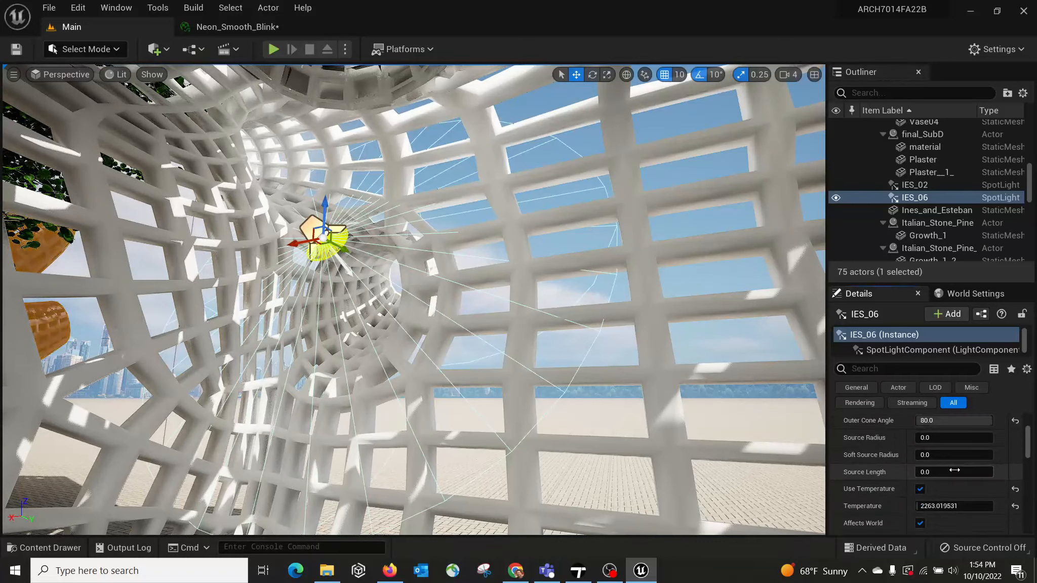
scroll(961, 513, "down", 1)
scroll(961, 512, "down", 2)
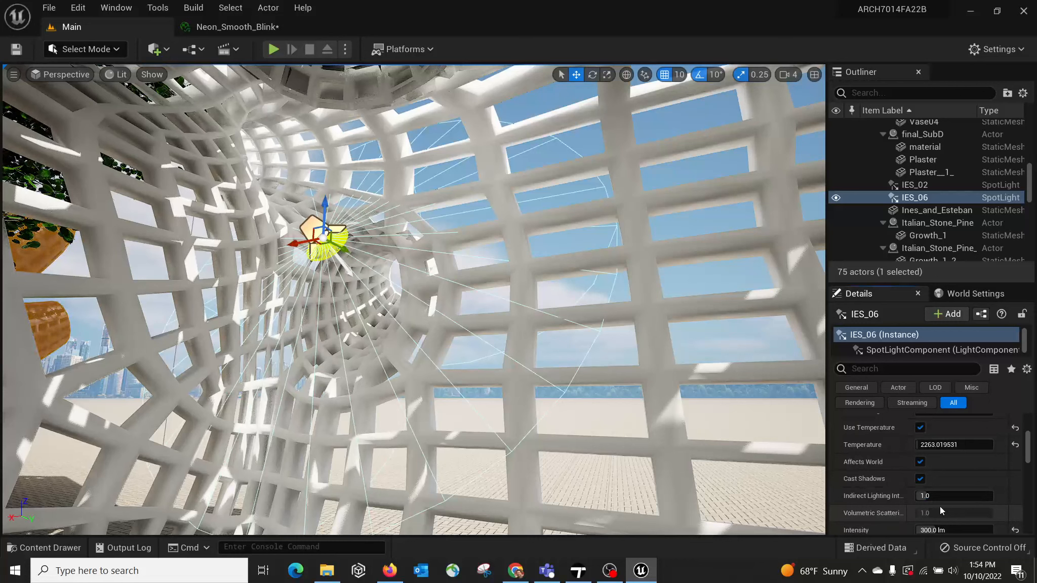
mouse_move(878, 500)
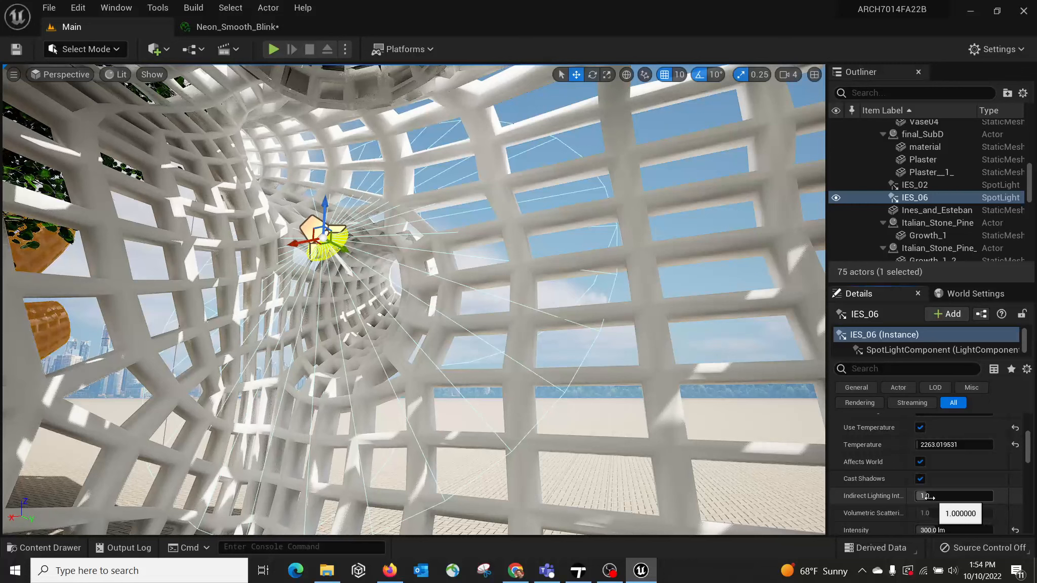
scroll(975, 485, "down", 1)
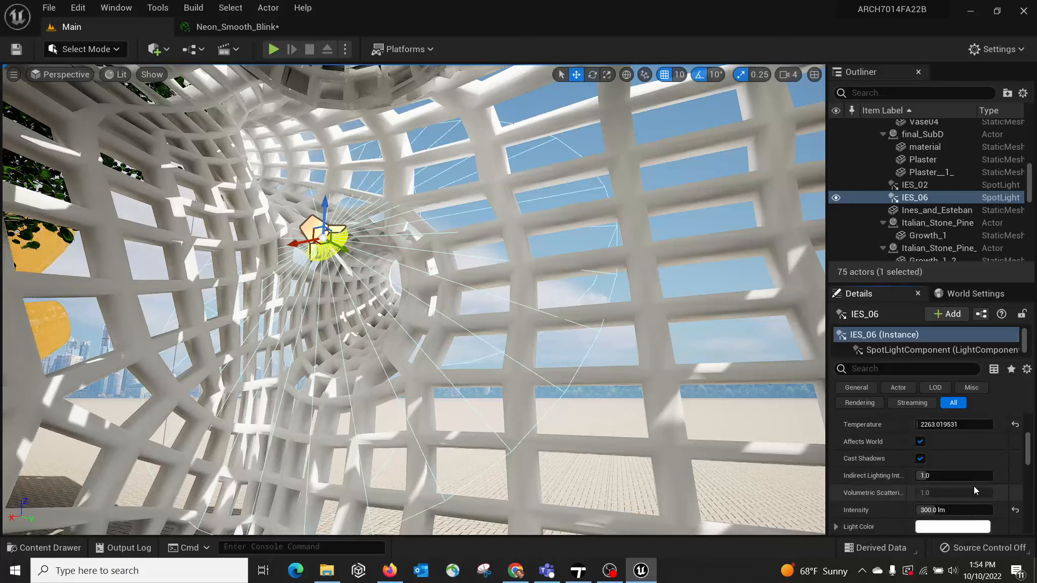
left_click(925, 510)
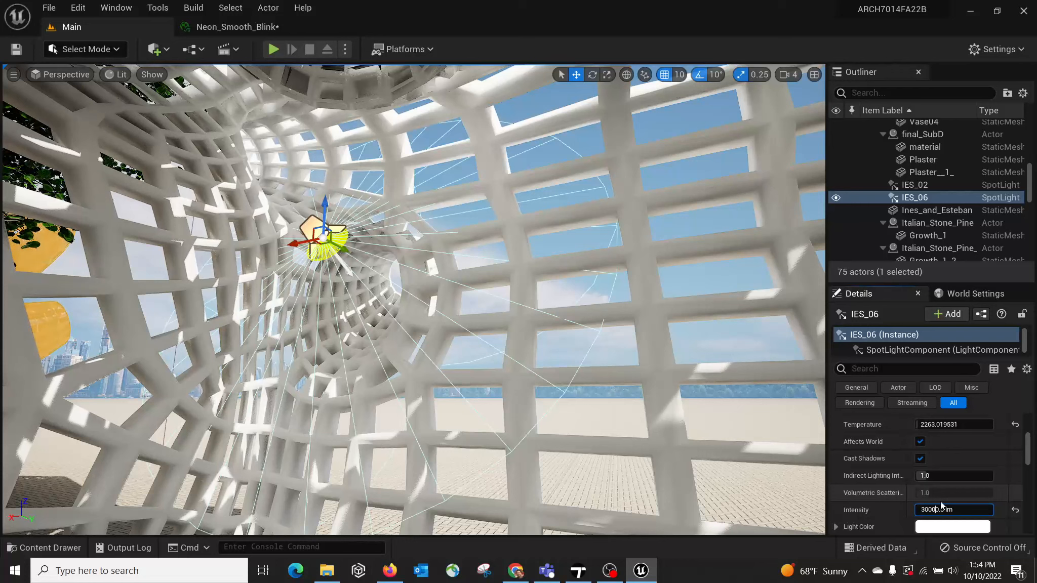
key("Return")
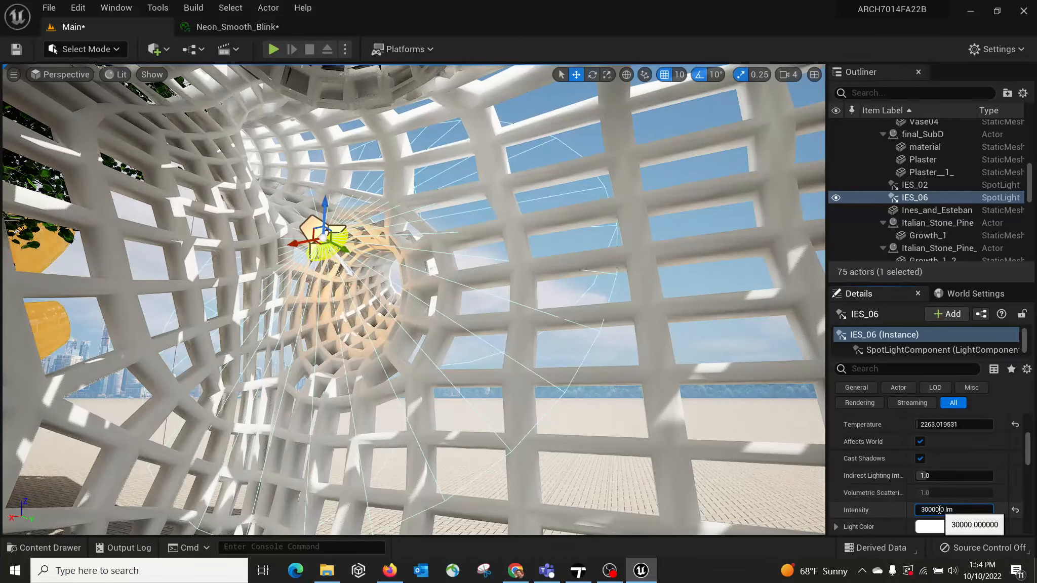
Step: Set the intensity of the IES_06 spotlight inside the white lattice structure to 300000 lm
left_click(940, 509)
key("Return")
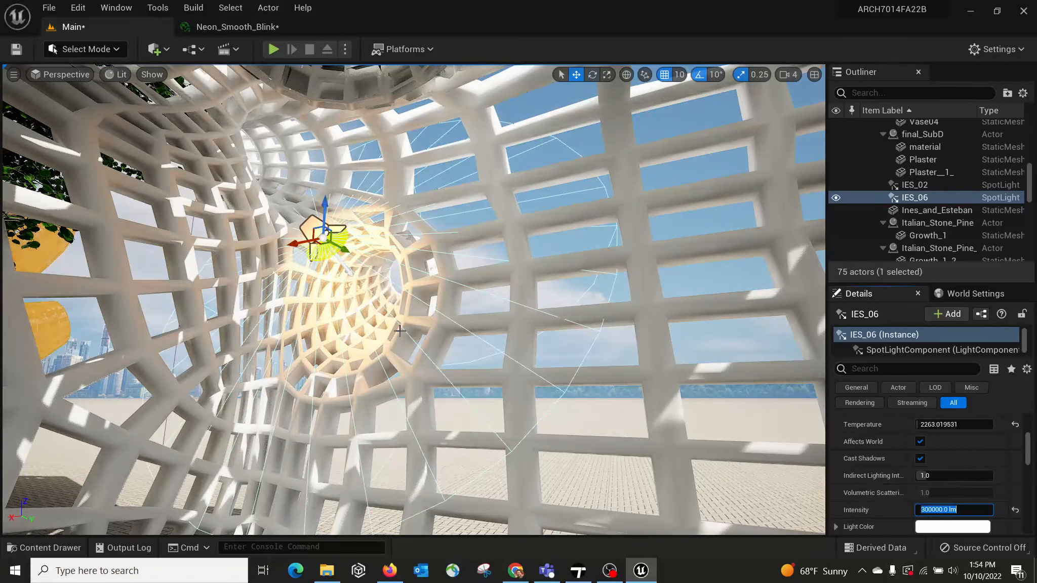
key("w")
right_click_drag(400, 331, 372, 310)
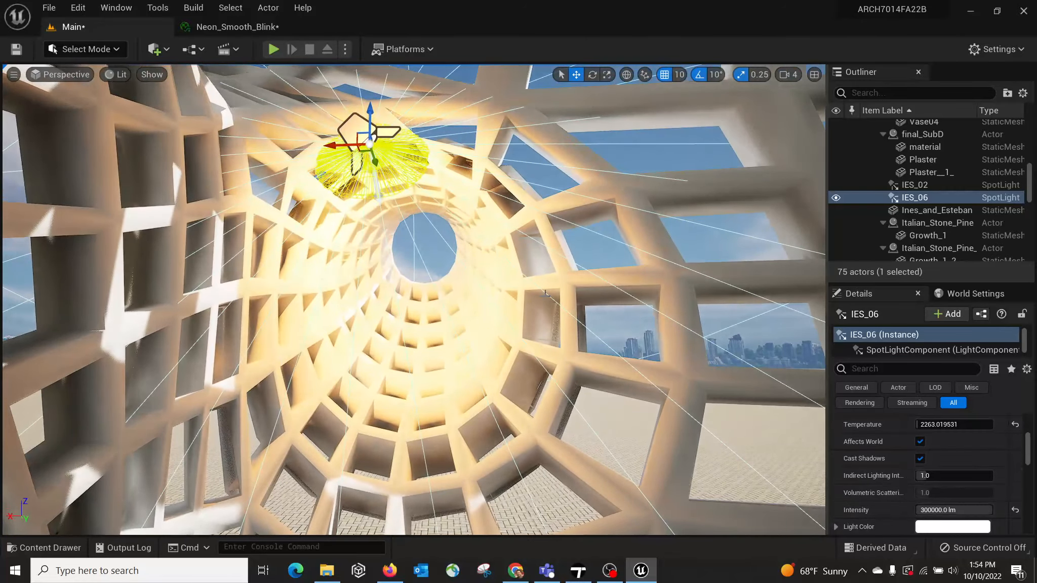
Step: Select the IES_02 spotlight inside the white lattice structure and set its intensity to 300000 lm
right_click_drag(546, 293, 467, 308)
key("w")
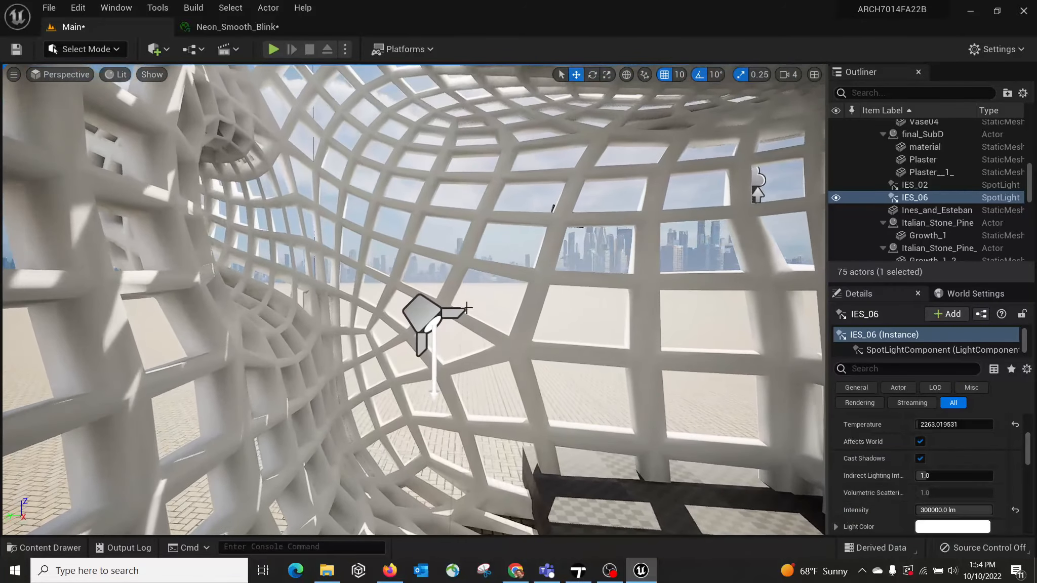
left_click(467, 308)
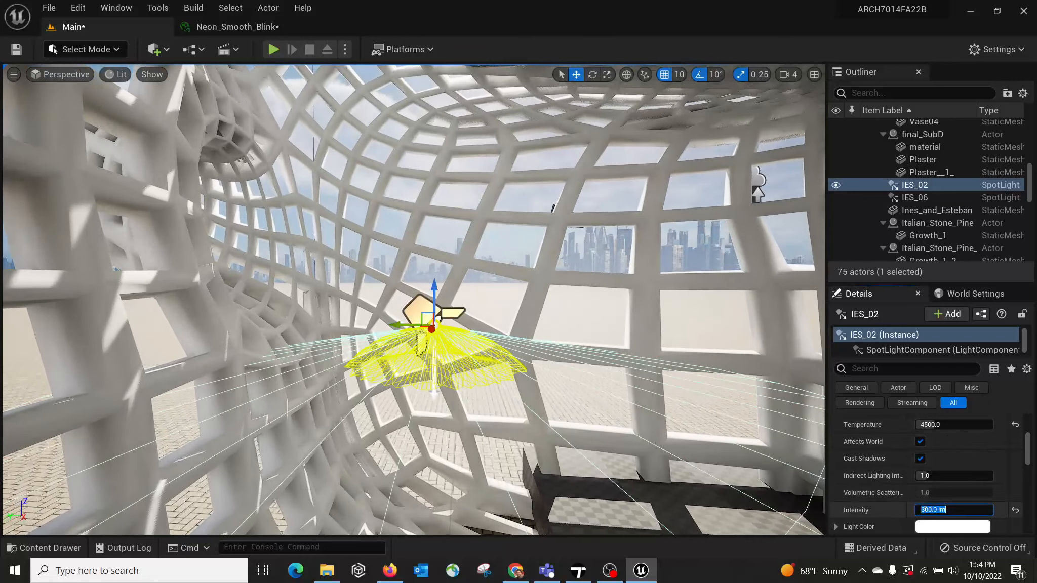
left_click(927, 512)
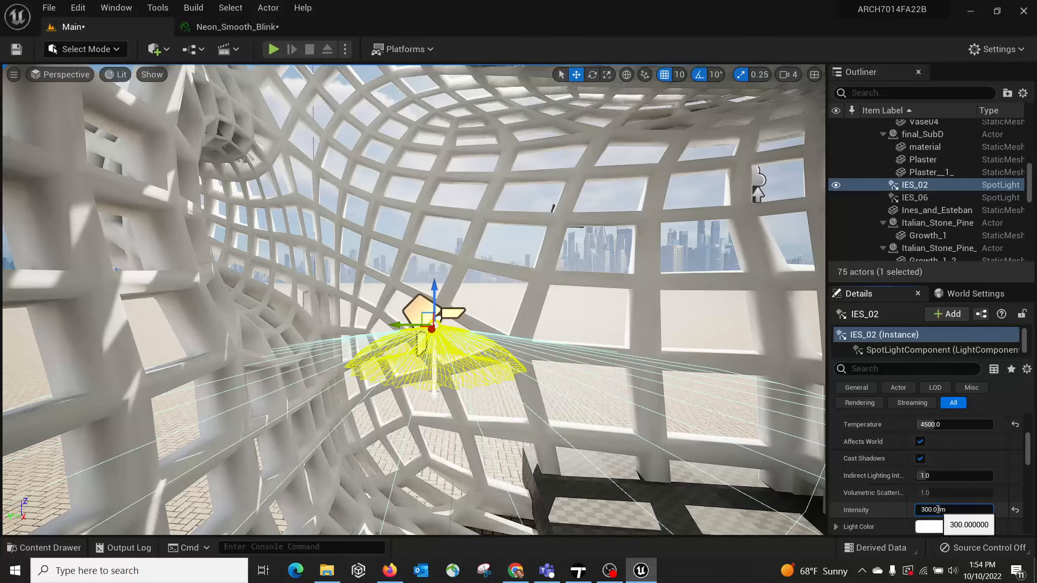
key("Return")
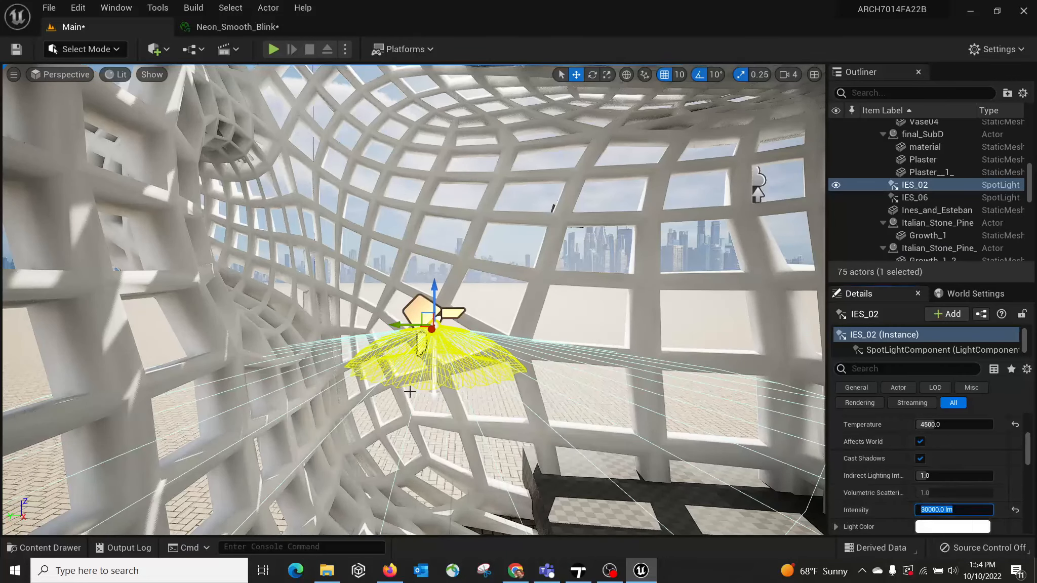
left_click(938, 512)
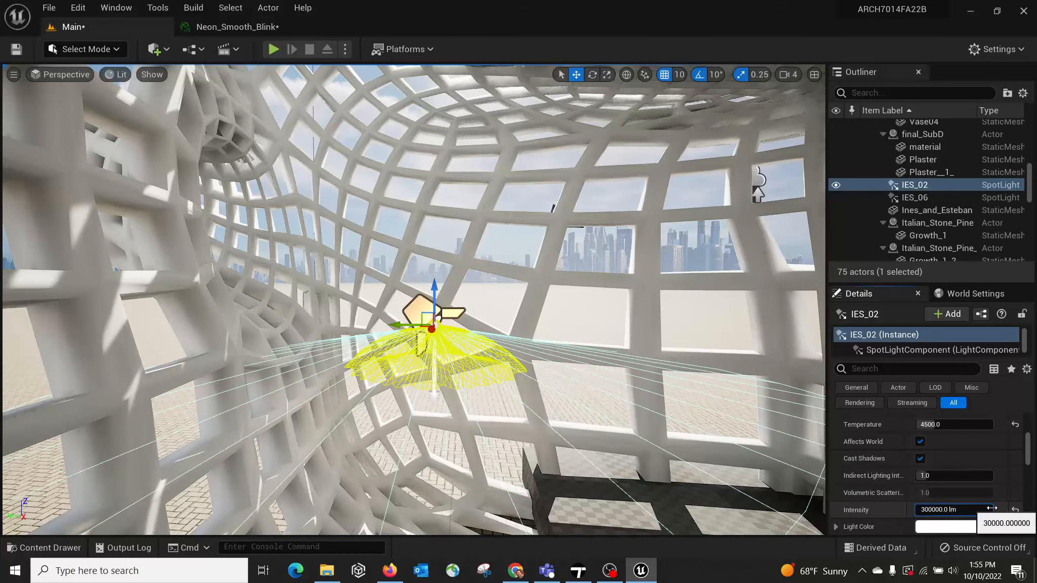
key("Return")
mouse_move(563, 353)
right_mouse_down()
mouse_move(557, 456)
mouse_move(563, 354)
right_mouse_up()
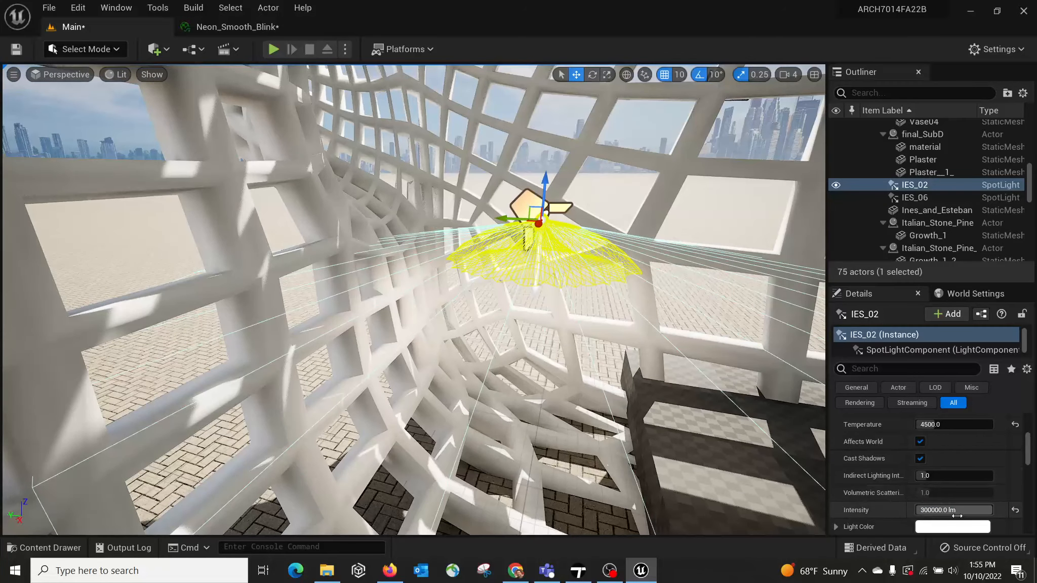
Step: Change the light color of the IES_02 spotlight to pink and save everything
left_click(939, 527)
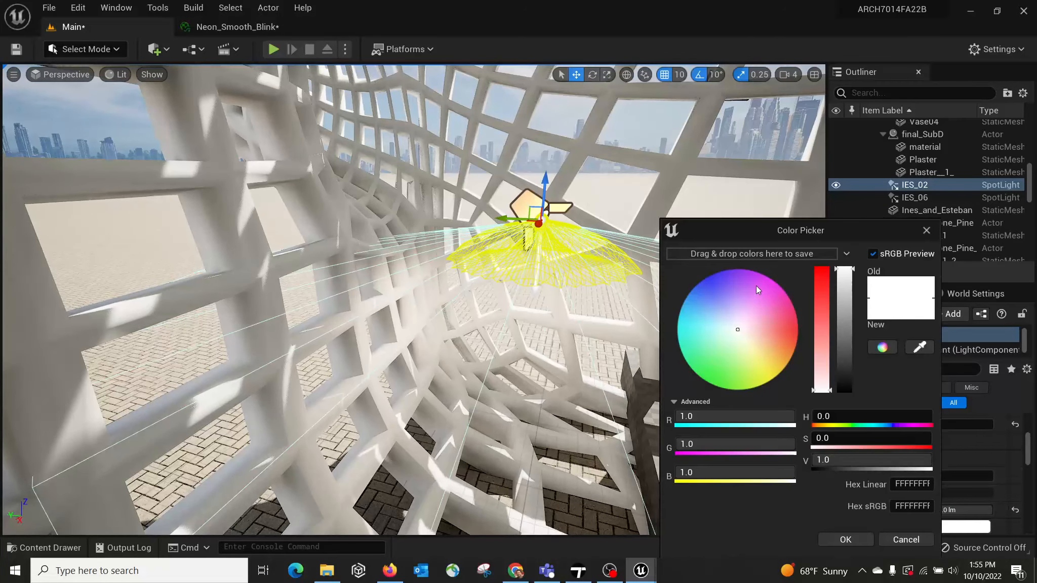
left_click(845, 539)
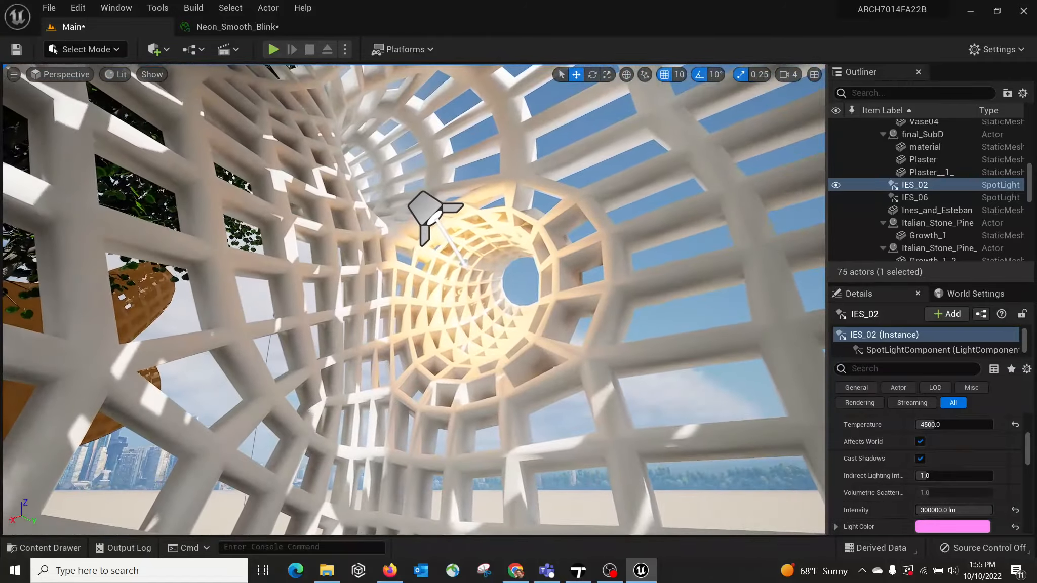
right_click_drag(415, 300, 536, 307)
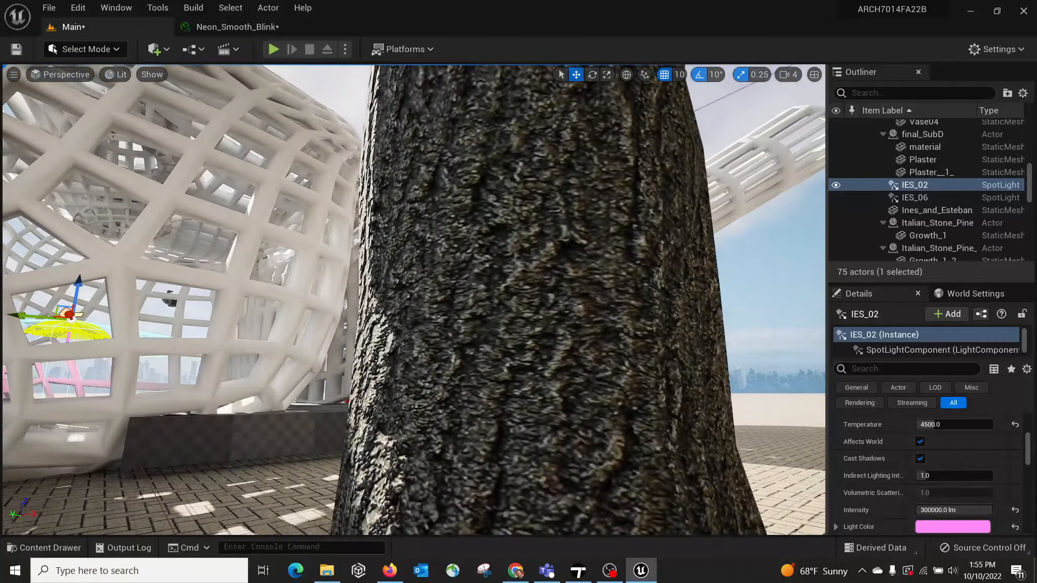
right_click_drag(414, 300, 268, 342)
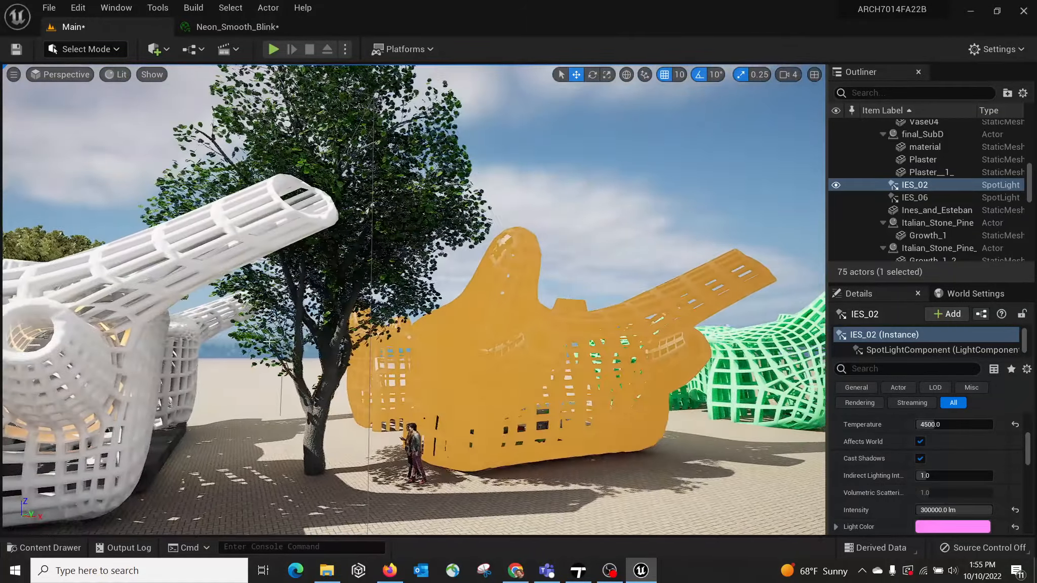
left_click(50, 8)
left_click(96, 155)
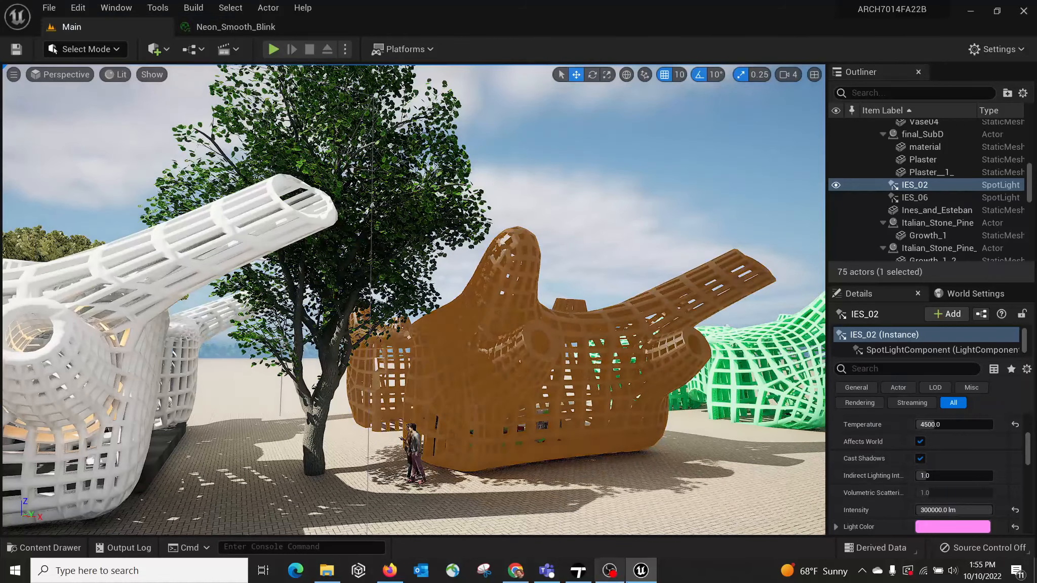
Step: Switch to Twinmotion and delete the standing man beside the red armchair inside the yellow pavilion
left_click(577, 571)
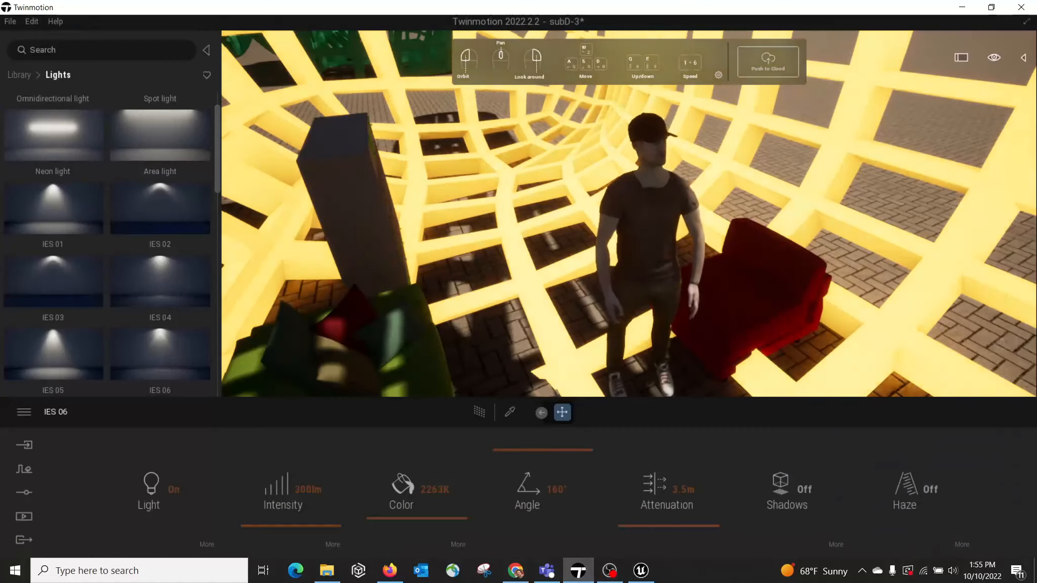
right_click_drag(405, 229, 482, 229)
left_click(544, 214)
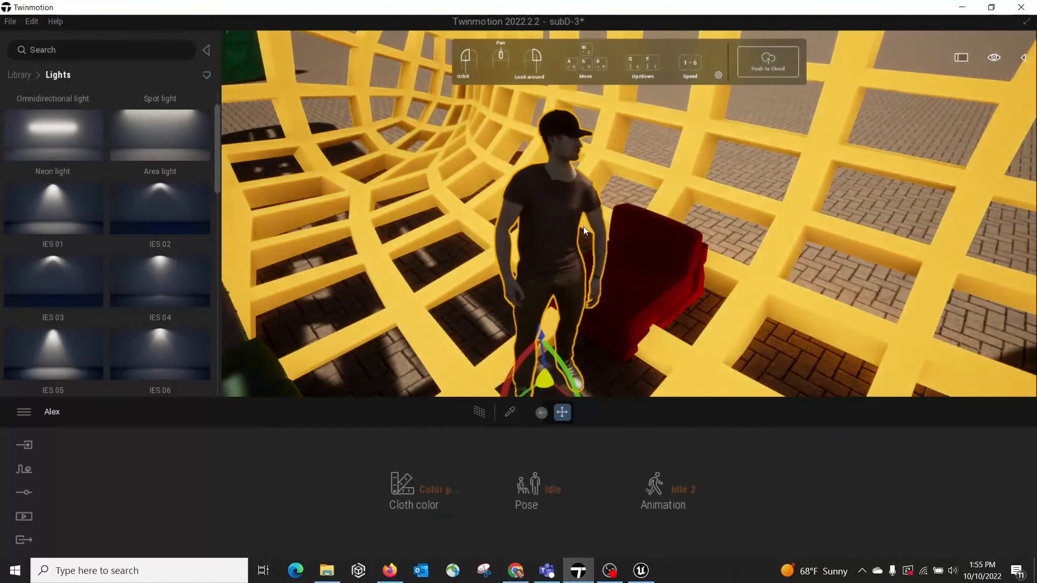
key("Delete")
mouse_move(548, 227)
right_mouse_down()
mouse_move(562, 228)
mouse_move(532, 237)
right_mouse_up()
scroll(548, 228, "down", 8)
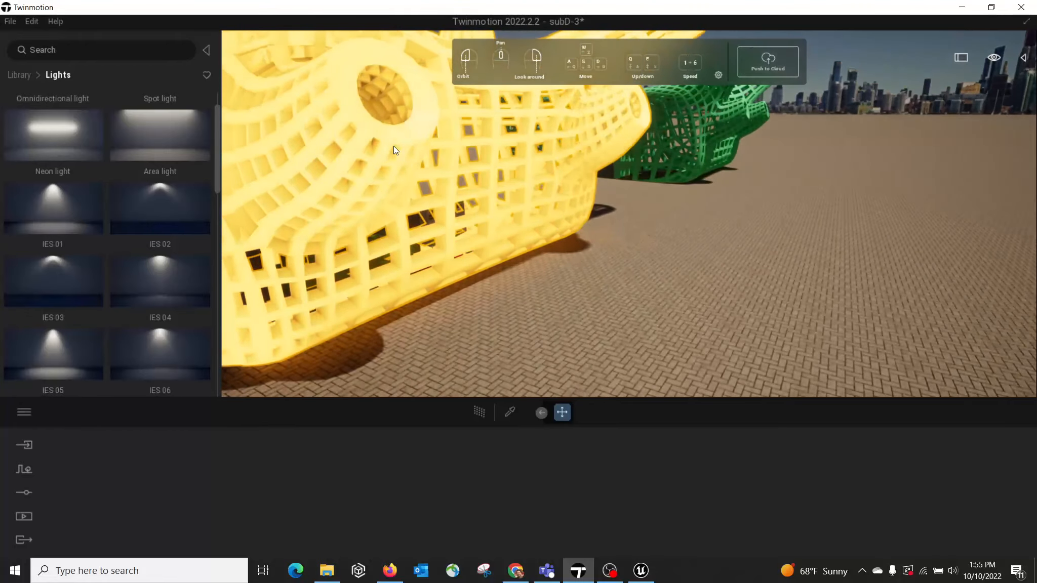
Step: Replace the Neon Smooth Blink material on the yellow pavilion with the pink Plaster material
left_click(510, 412)
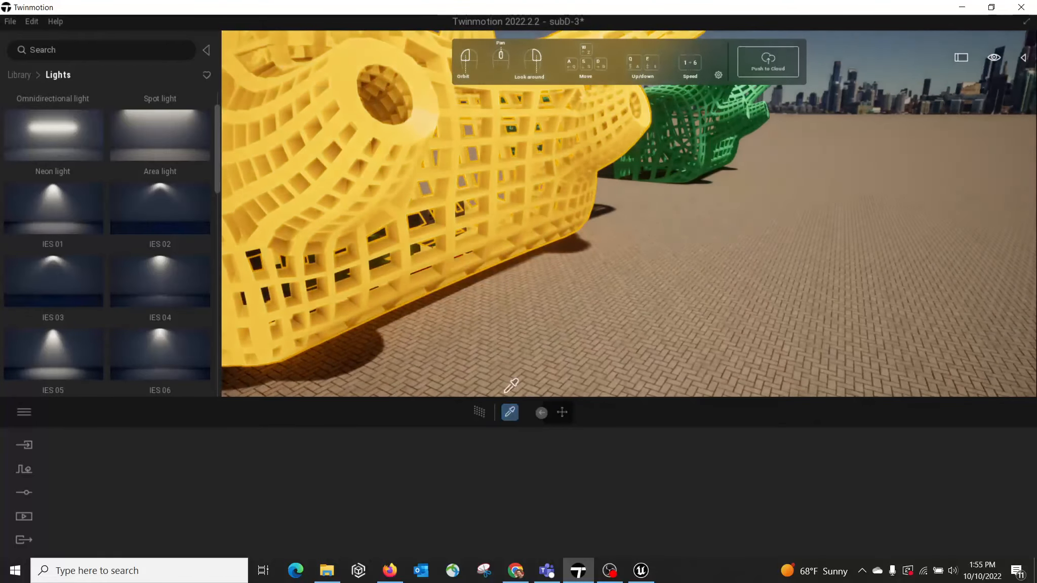
left_click(478, 224)
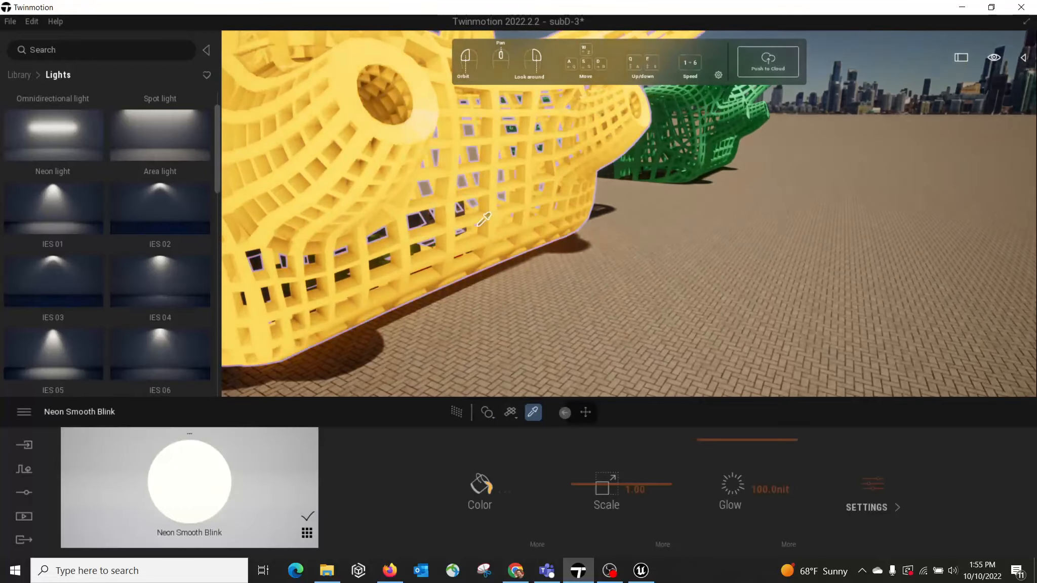
left_click(306, 532)
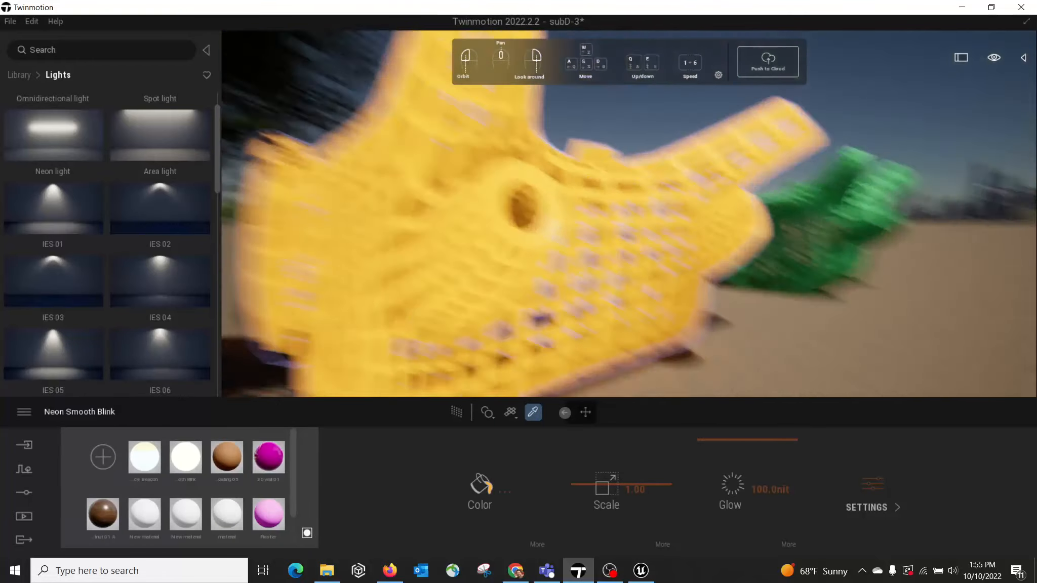
right_click_drag(597, 218, 450, 253)
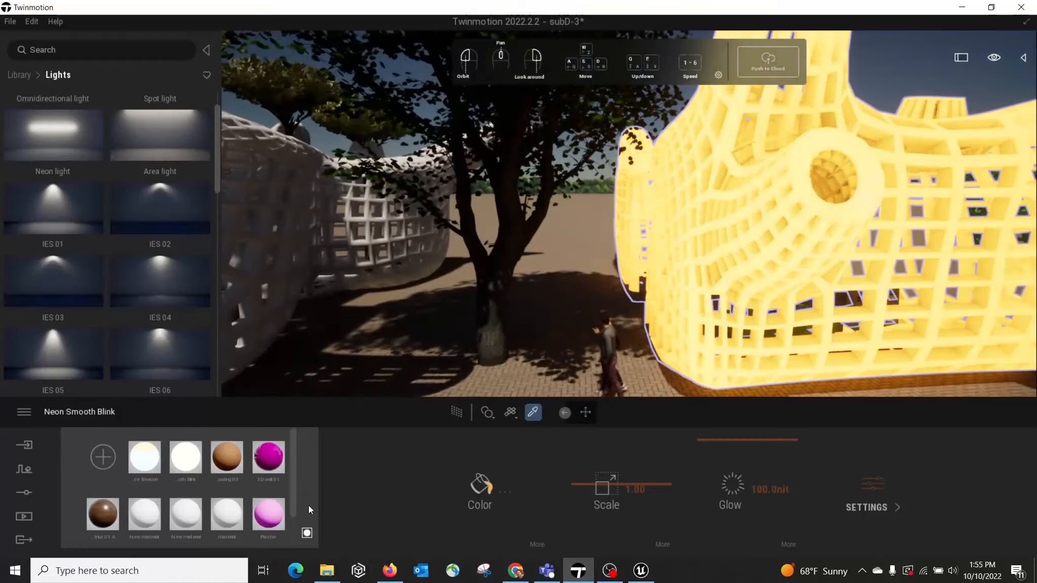
right_click_drag(522, 344, 588, 379)
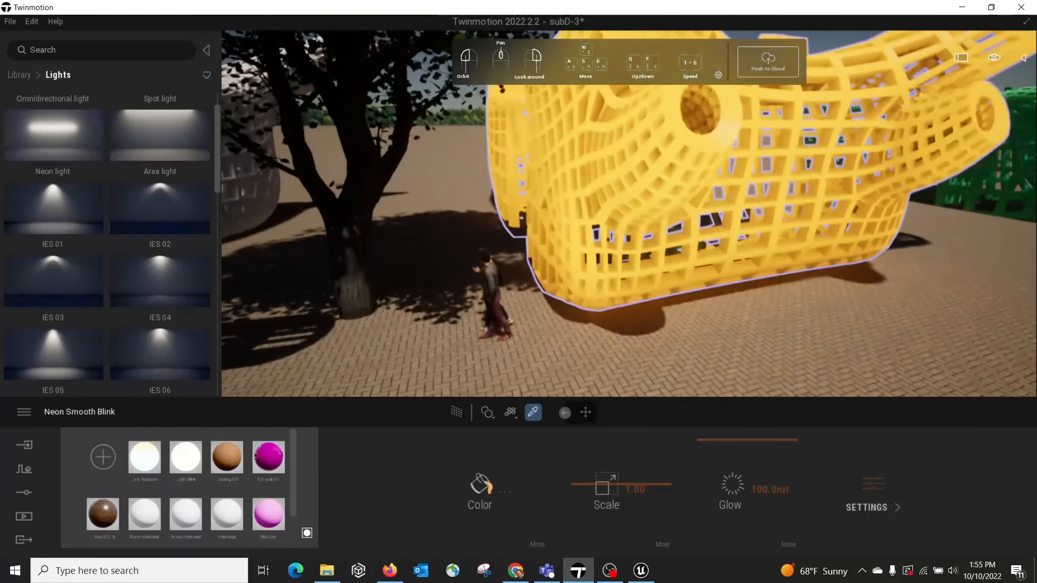
left_click_drag(270, 506, 669, 214)
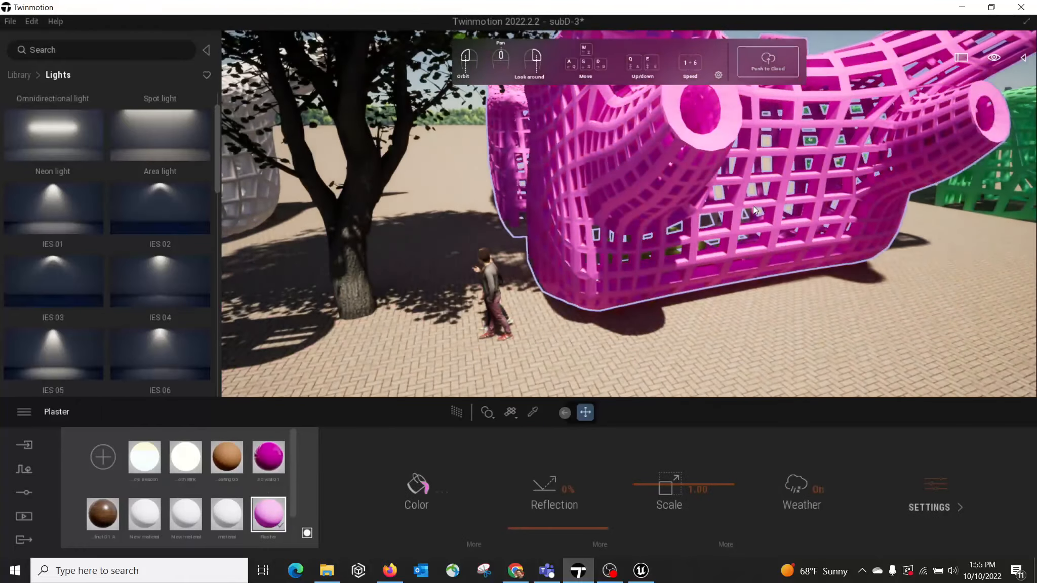
Step: Delete the large tree between the white and magenta pavilions and save the Twinmotion project
right_click_drag(752, 206, 784, 152)
right_click_drag(532, 304, 451, 223)
left_click(444, 297)
key("Delete")
key("w")
right_click_drag(577, 234, 562, 260)
key("w")
key("s")
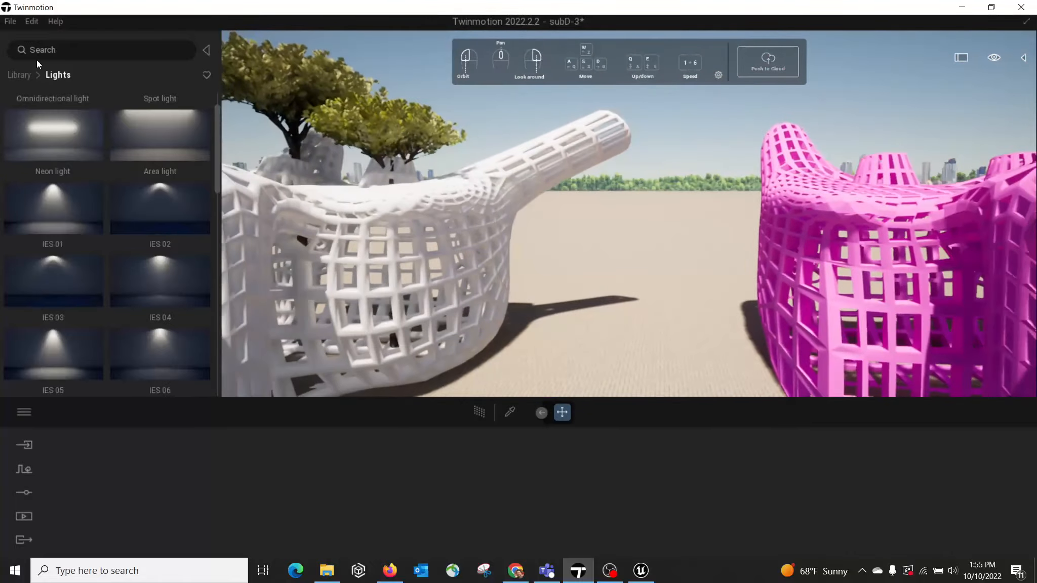
left_click(11, 22)
left_click(40, 112)
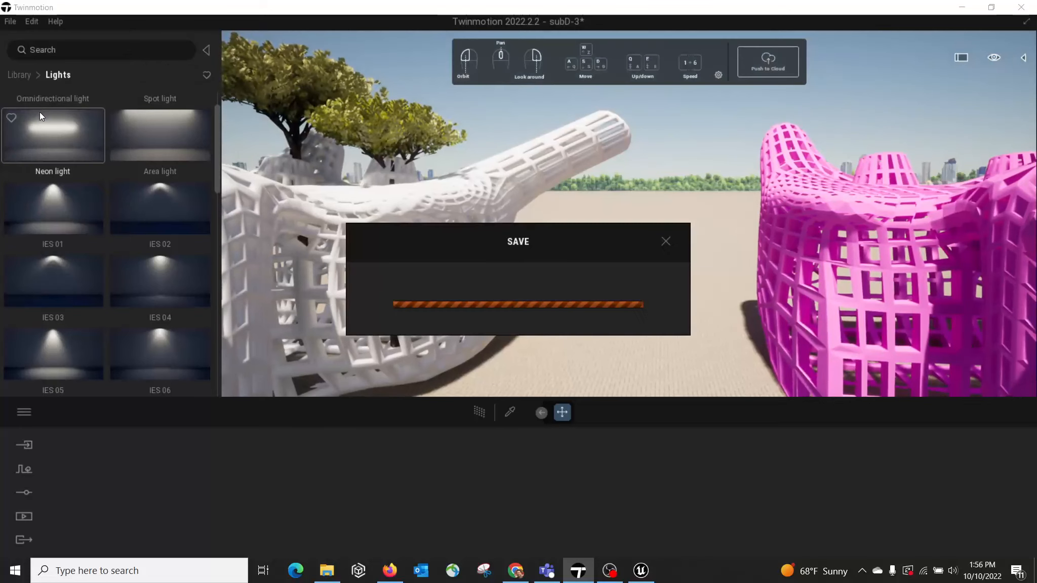
Step: Switch to Unreal Editor and reimport the subD-3 Datasmith scene with geometry, materials and textures, and lights
left_click(642, 571)
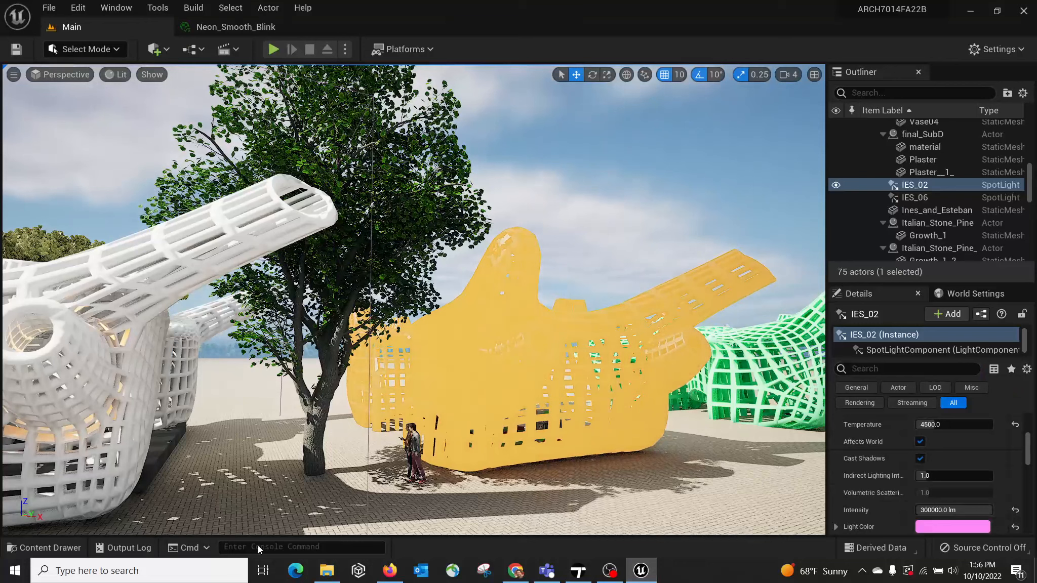
left_click(31, 548)
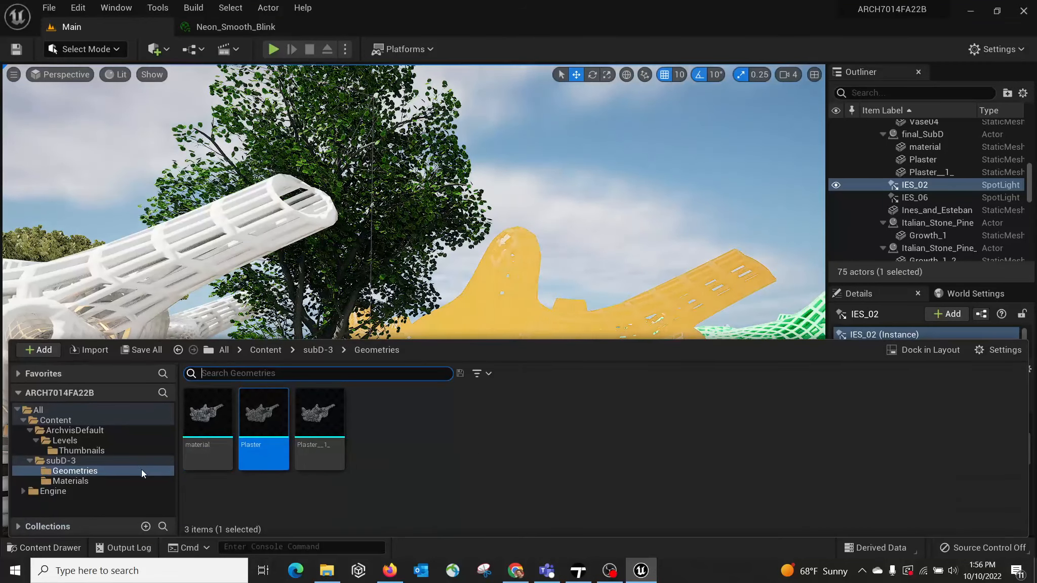
left_click(322, 413)
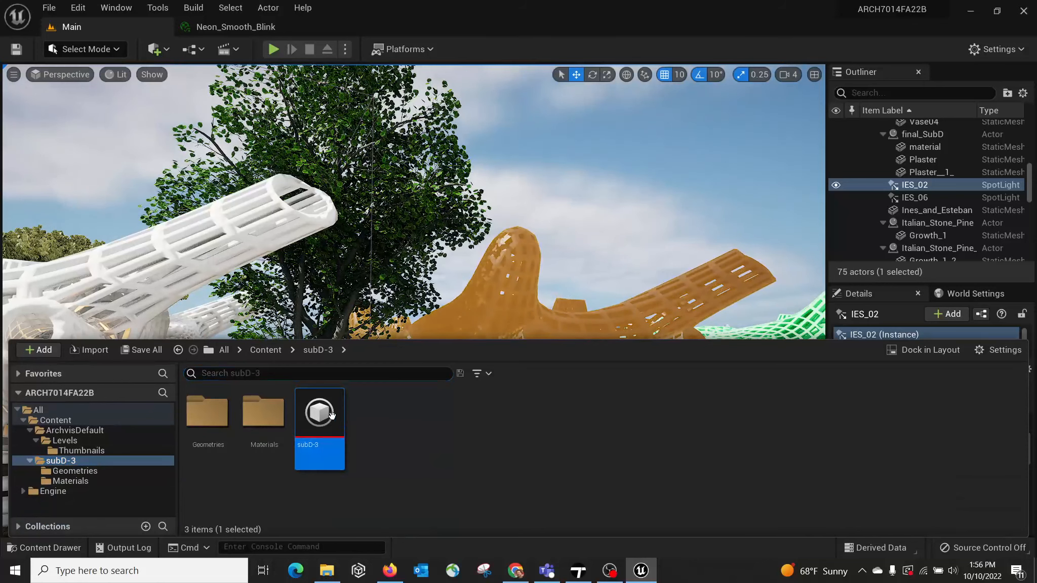
right_click(332, 414)
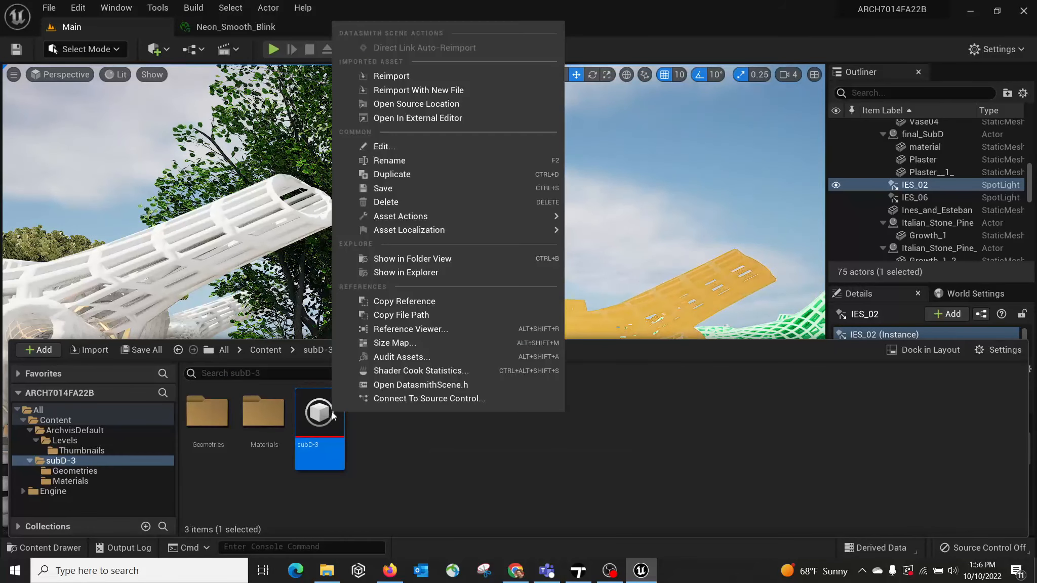
left_click(398, 81)
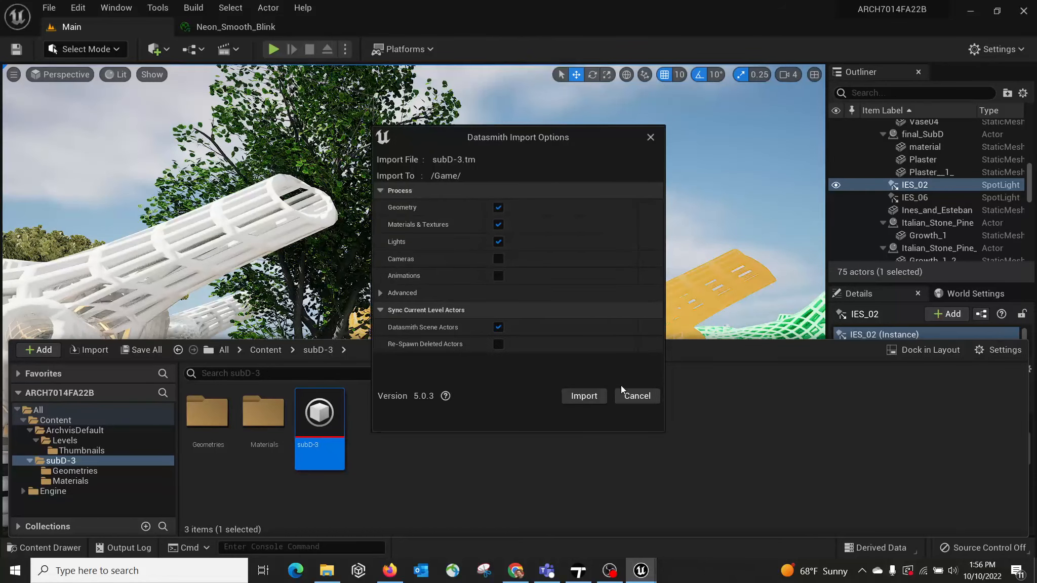
left_click(584, 396)
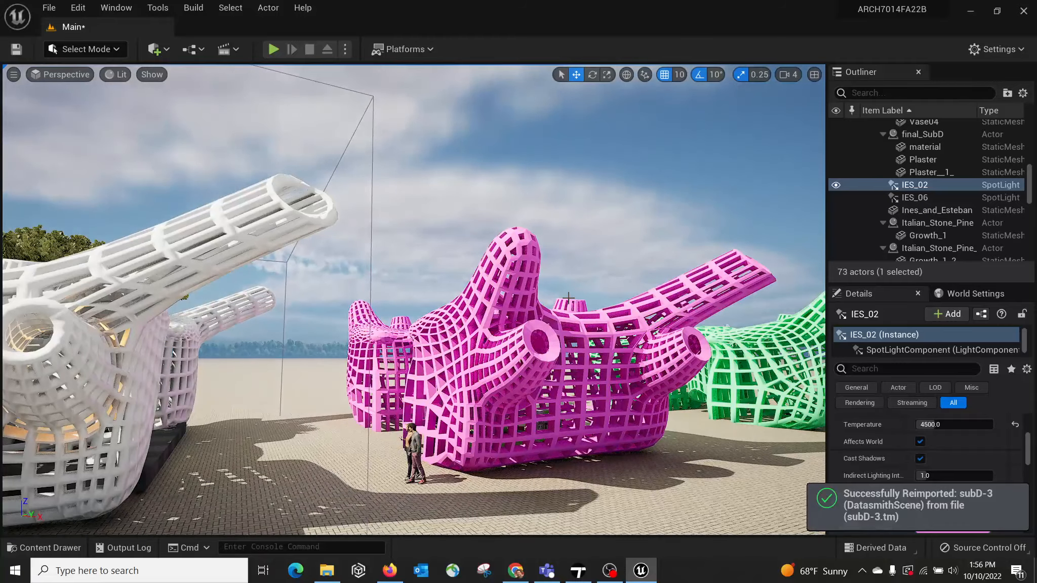
Step: Select the magenta Plaster mesh of final_SubD and move it along X, close beside the white pavilion
right_click_drag(587, 315, 519, 332)
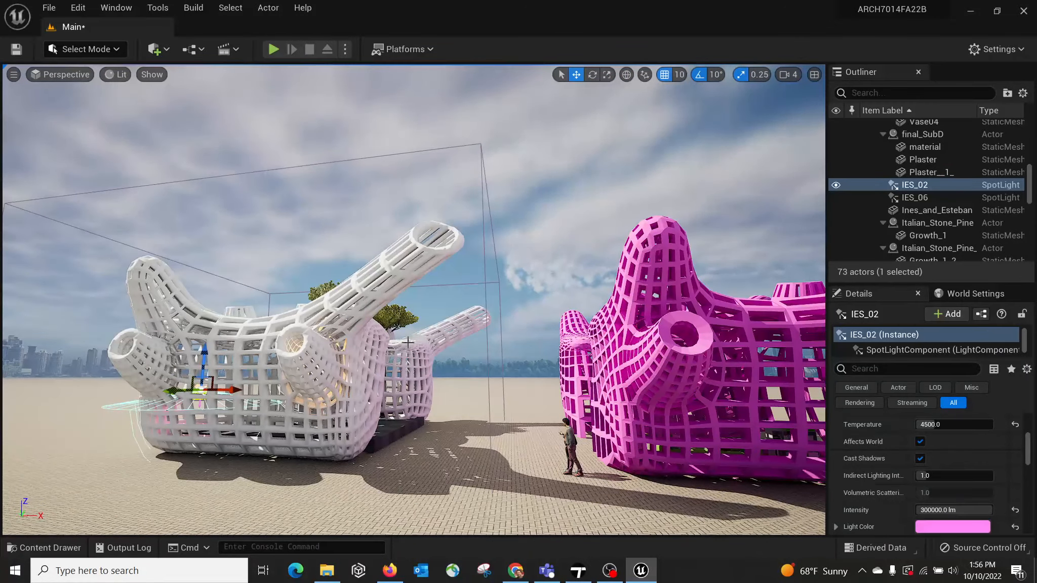
right_click_drag(408, 342, 495, 370)
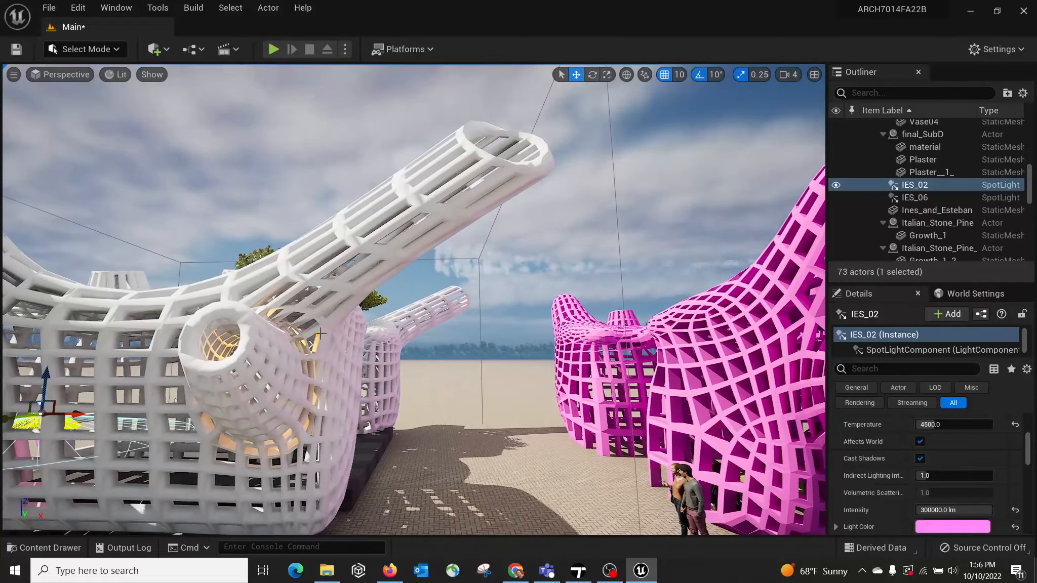
right_click_drag(718, 379, 694, 443)
right_click_drag(678, 393, 524, 374)
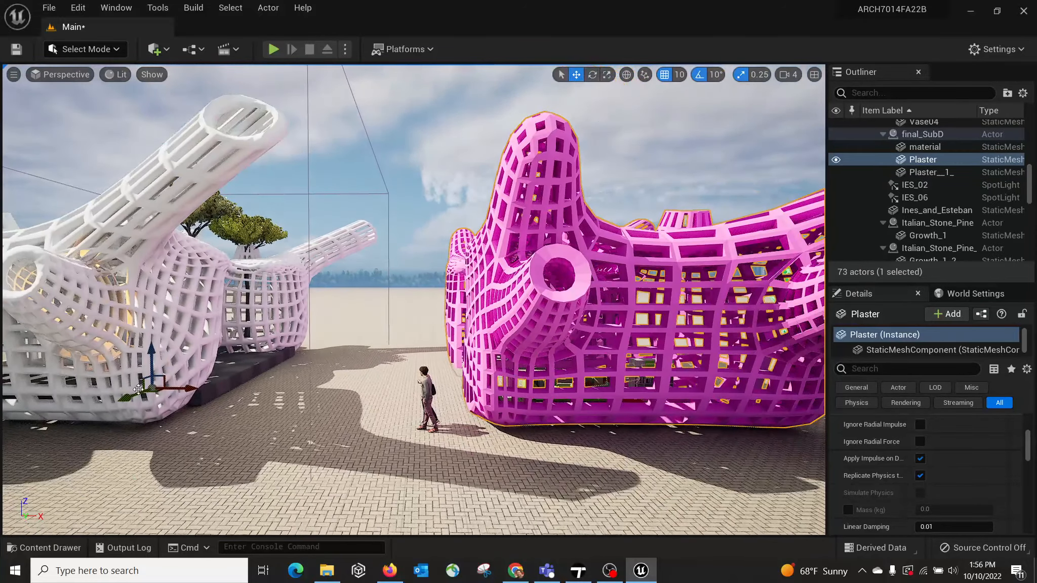
left_click_drag(189, 389, 50, 388)
right_click_drag(439, 419, 354, 418)
right_click_drag(400, 223, 426, 200)
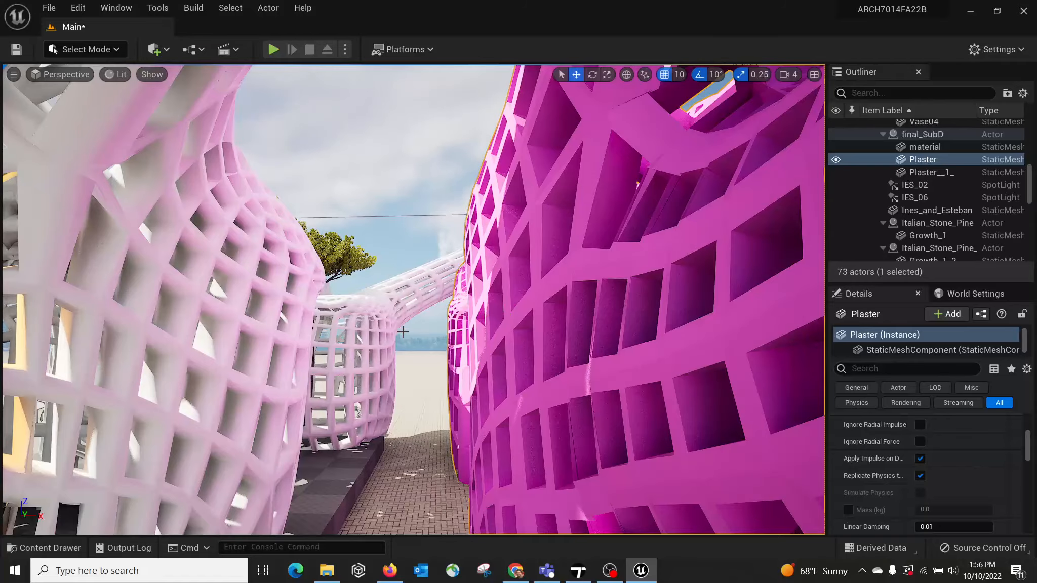
right_click_drag(422, 355, 418, 380)
key("s")
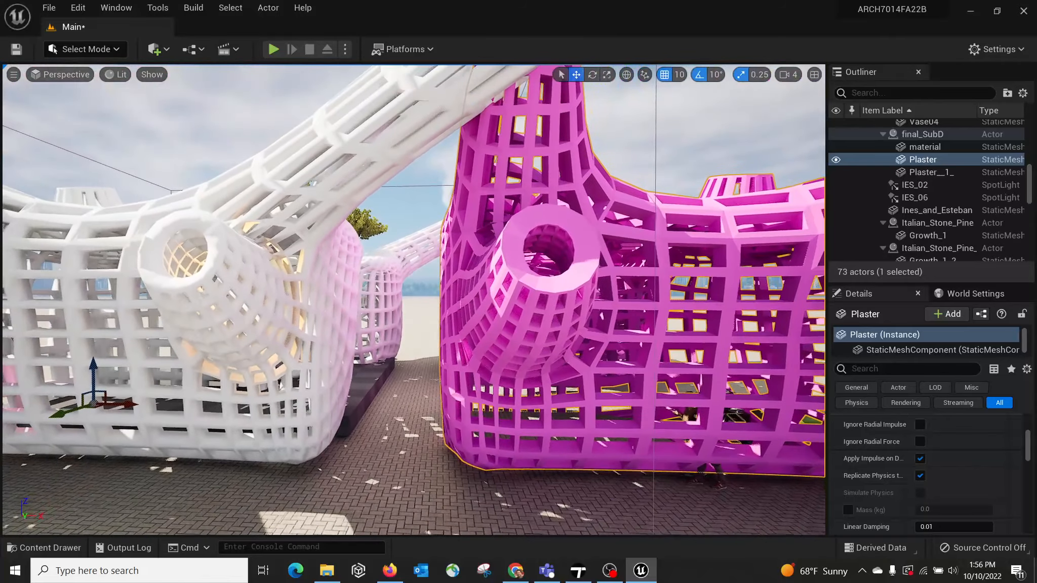
key("d")
right_click_drag(519, 451, 471, 450)
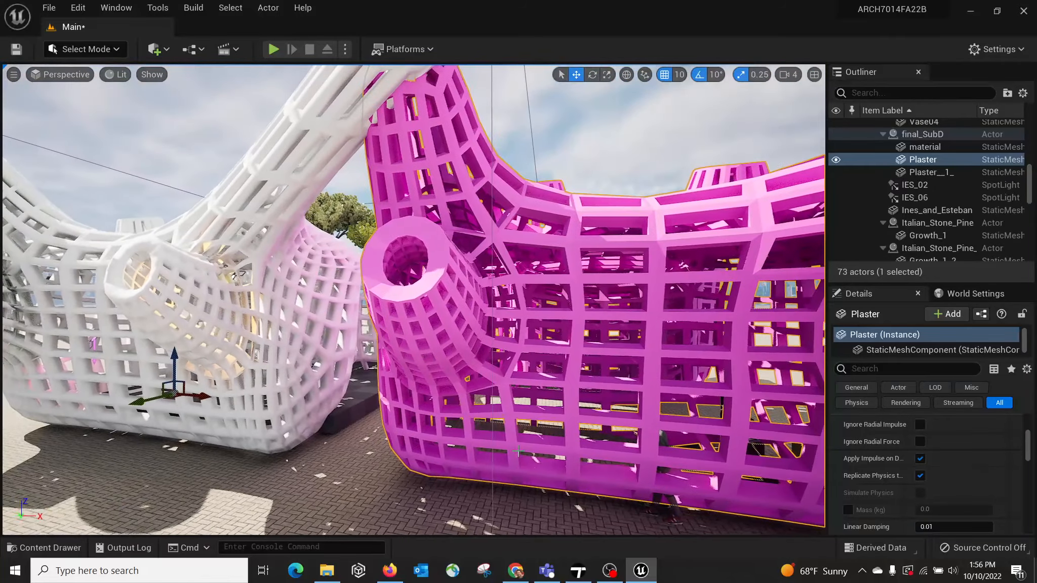
Step: Switch to Twinmotion and try moving the magenta pavilion along X toward the white pavilion
left_click(578, 571)
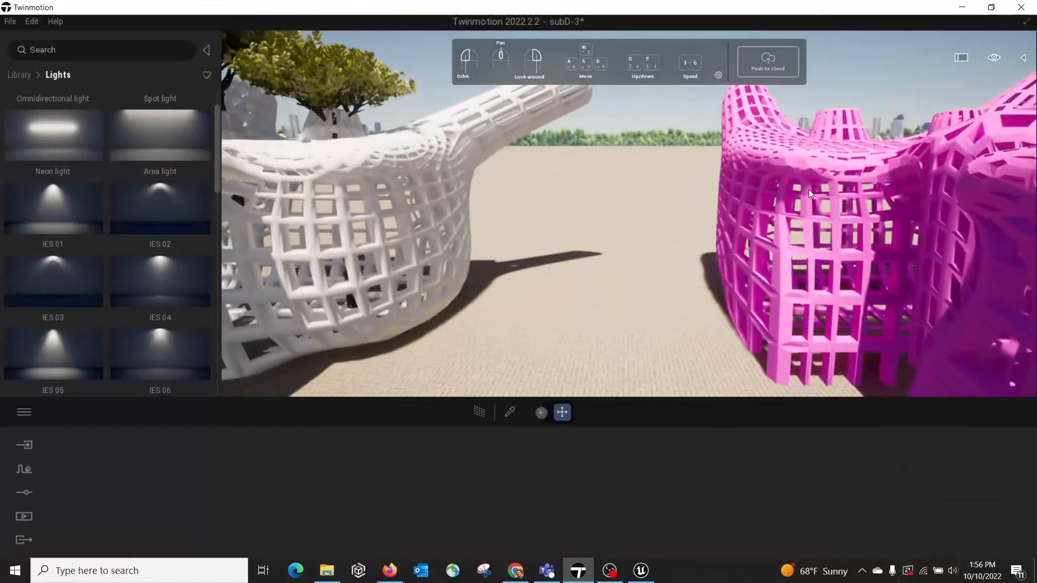
right_click_drag(808, 190, 813, 232)
key("s")
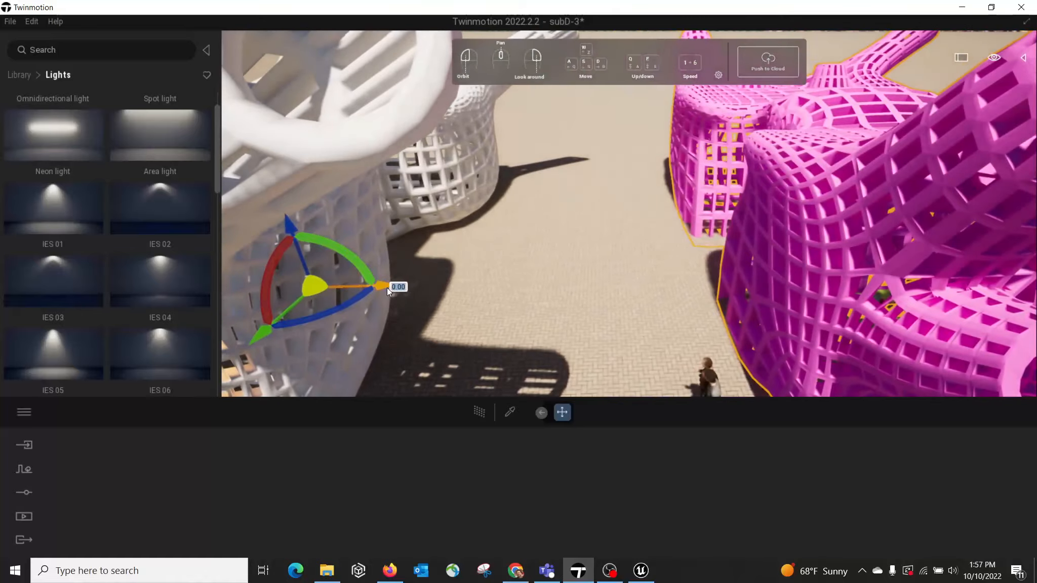
left_click_drag(388, 288, 226, 295)
right_click_drag(351, 267, 351, 246)
key("ctrl+z")
right_click_drag(669, 259, 692, 287)
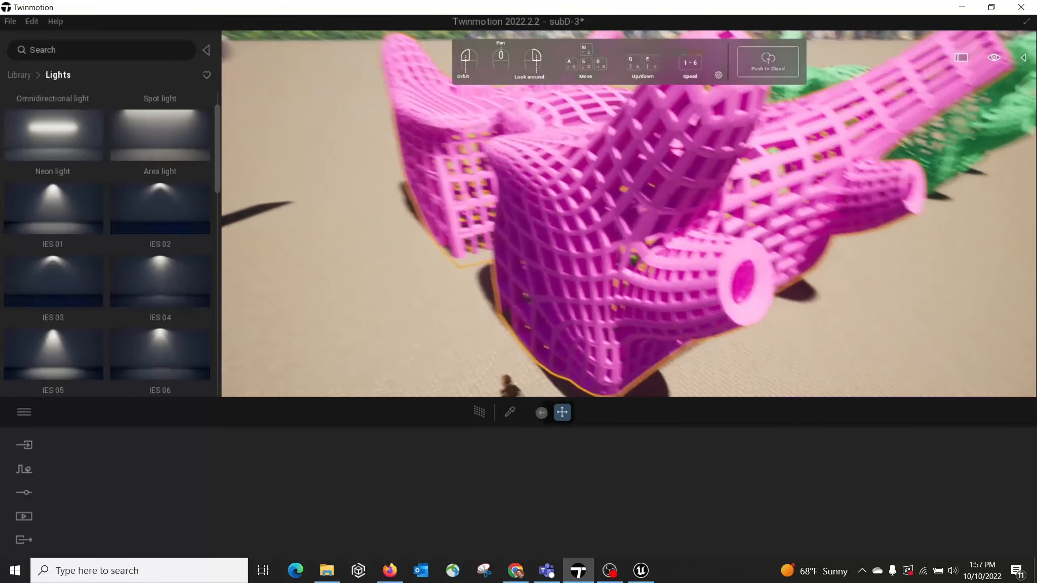